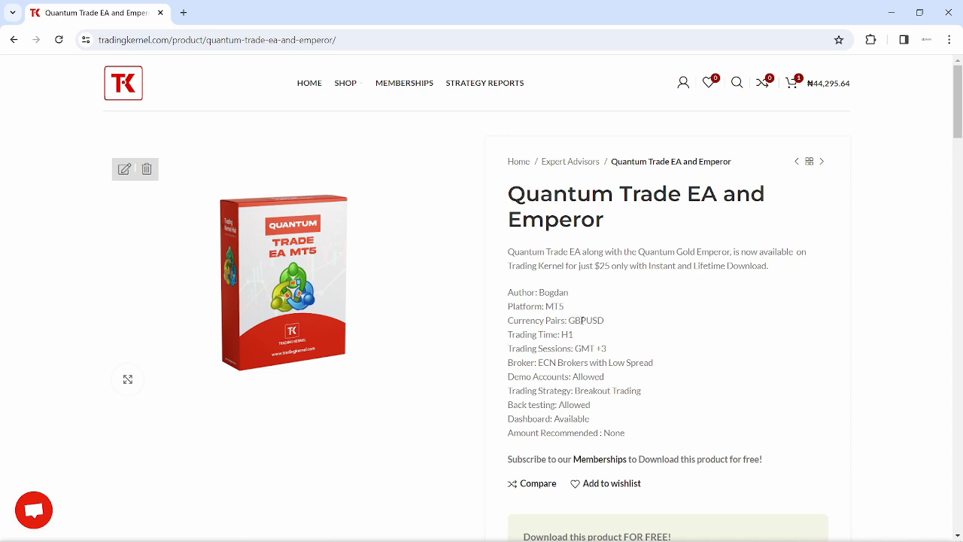
Step: Examine the Quantum Trade EA and Emperor product page, including its specifications, web address and downloadable files
{"action": "left_click_drag", "start_coordinate": [574, 336], "coordinate": [544, 335]}
{"action": "left_click_drag", "start_coordinate": [607, 349], "coordinate": [514, 321]}
{"action": "left_click", "coordinate": [636, 333]}
{"action": "scroll", "coordinate": [637, 338], "scroll_direction": "down", "scroll_amount": 1}
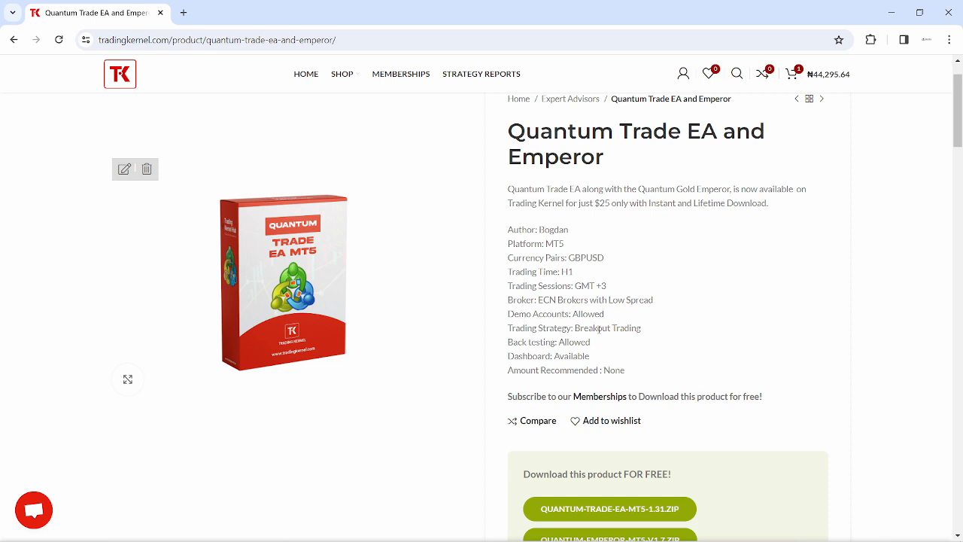
{"action": "scroll", "coordinate": [598, 328], "scroll_direction": "down", "scroll_amount": 1}
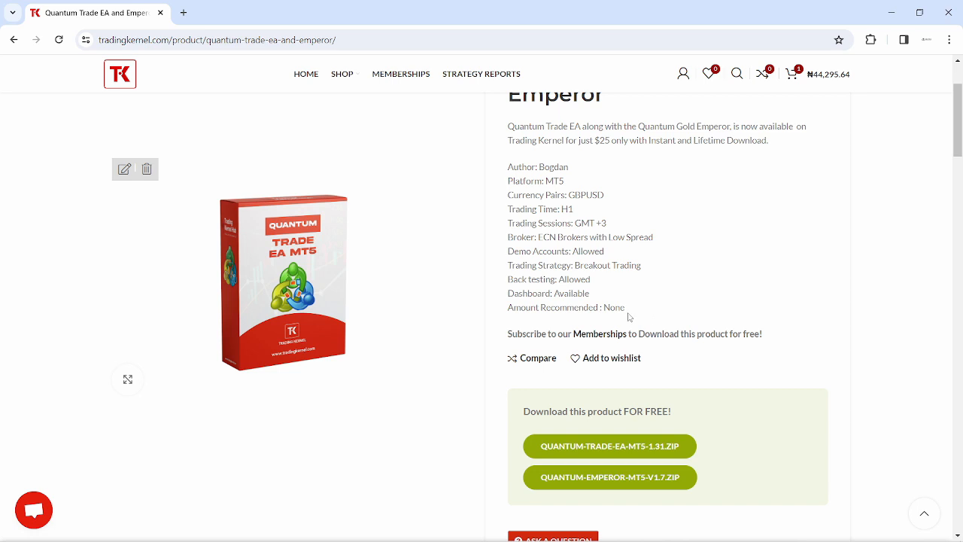
{"action": "left_click_drag", "start_coordinate": [364, 40], "coordinate": [107, 37]}
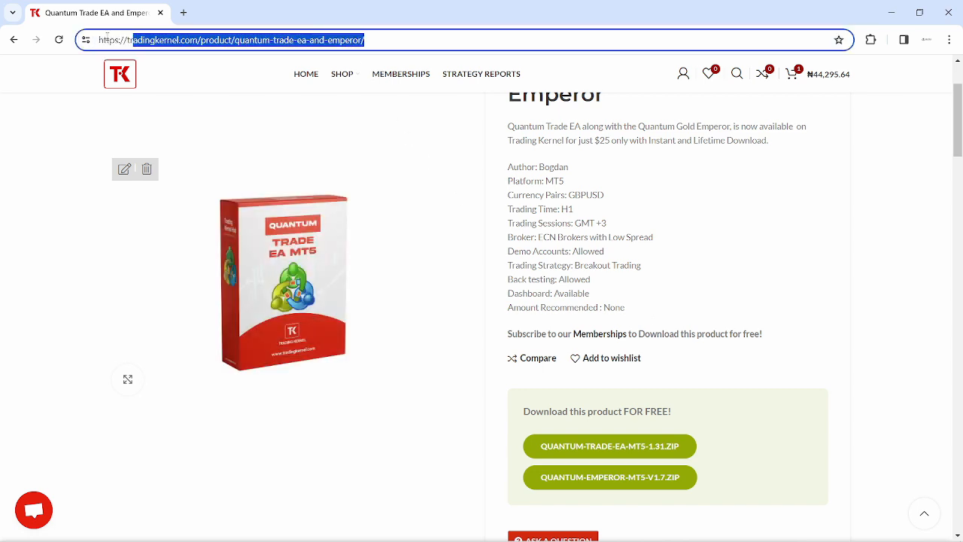
{"action": "left_click", "coordinate": [367, 37]}
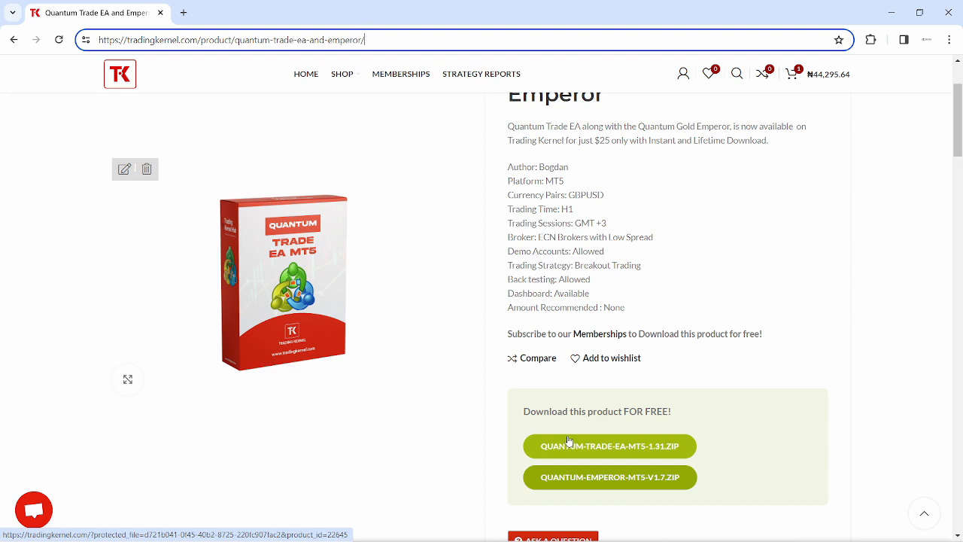
{"action": "scroll", "coordinate": [782, 381], "scroll_direction": "up", "scroll_amount": 2}
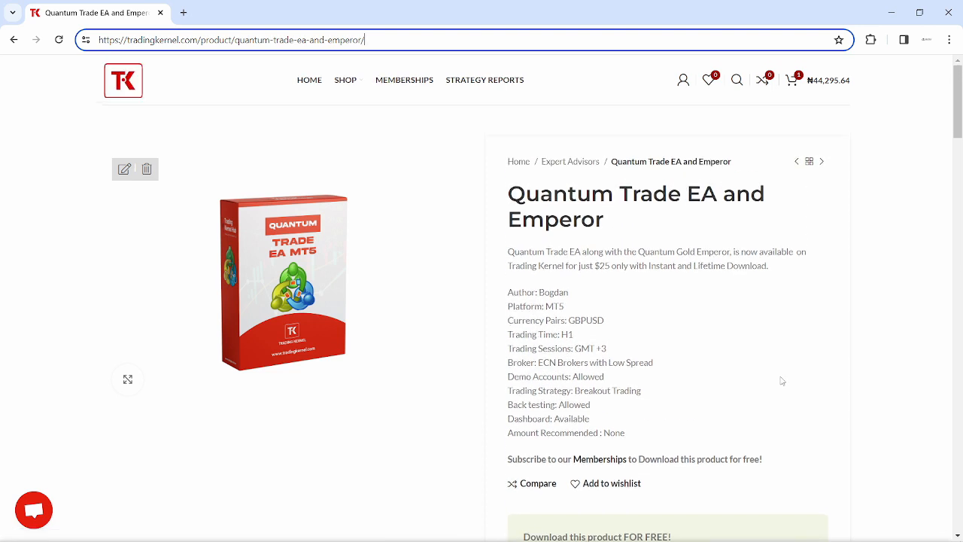
{"action": "scroll", "coordinate": [775, 382], "scroll_direction": "down", "scroll_amount": 1}
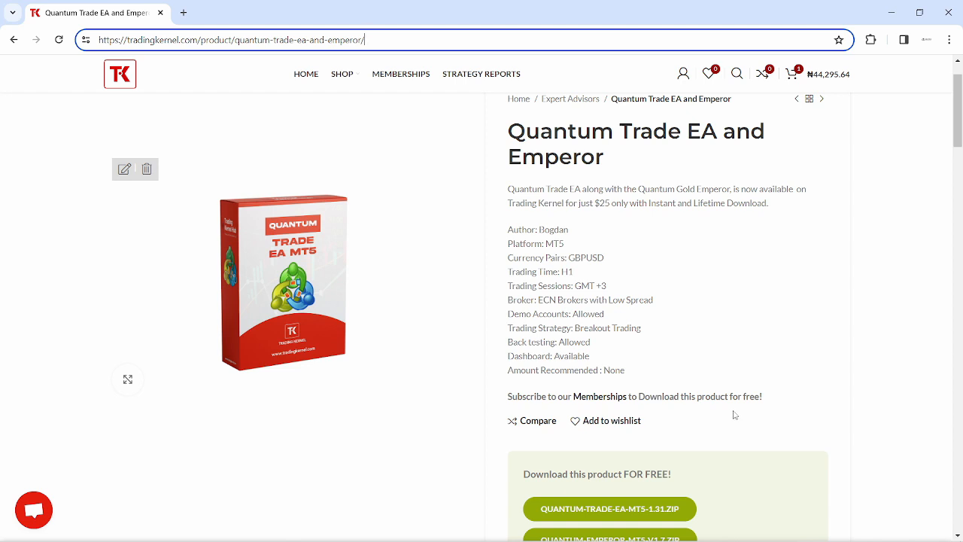
{"action": "left_click_drag", "start_coordinate": [718, 132], "coordinate": [508, 134]}
{"action": "left_click_drag", "start_coordinate": [603, 161], "coordinate": [508, 158]}
{"action": "left_click", "coordinate": [612, 167]}
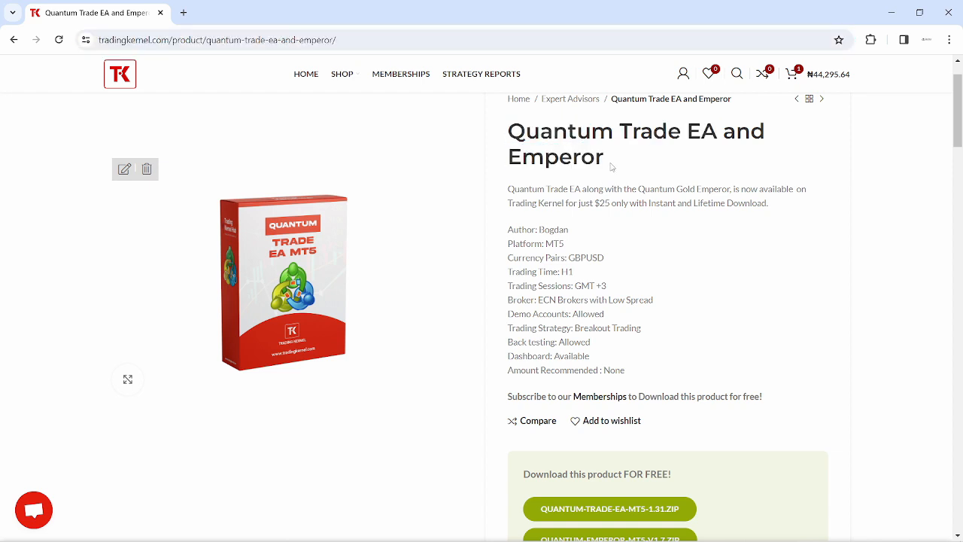
Step: Switch to File Explorer and extract Terminal + DLL.zip in the 3661+dll folder of Quantum Emperor MT5 V1.7
{"action": "left_click", "coordinate": [891, 13]}
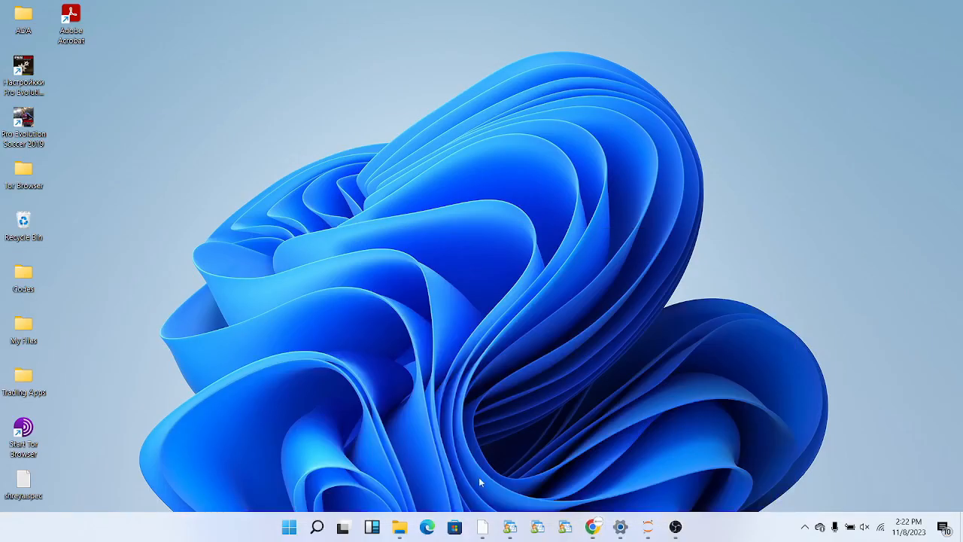
{"action": "left_click", "coordinate": [398, 529]}
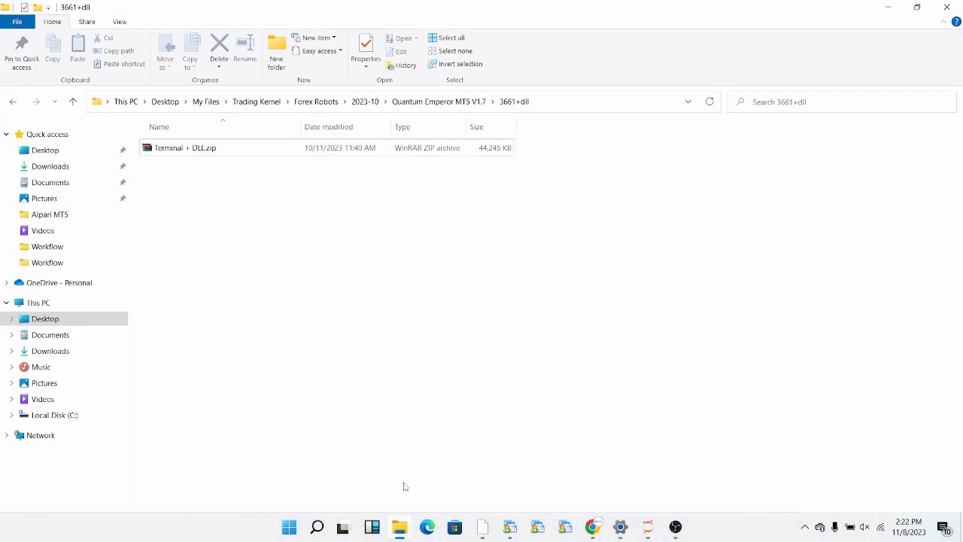
{"action": "left_click", "coordinate": [437, 104]}
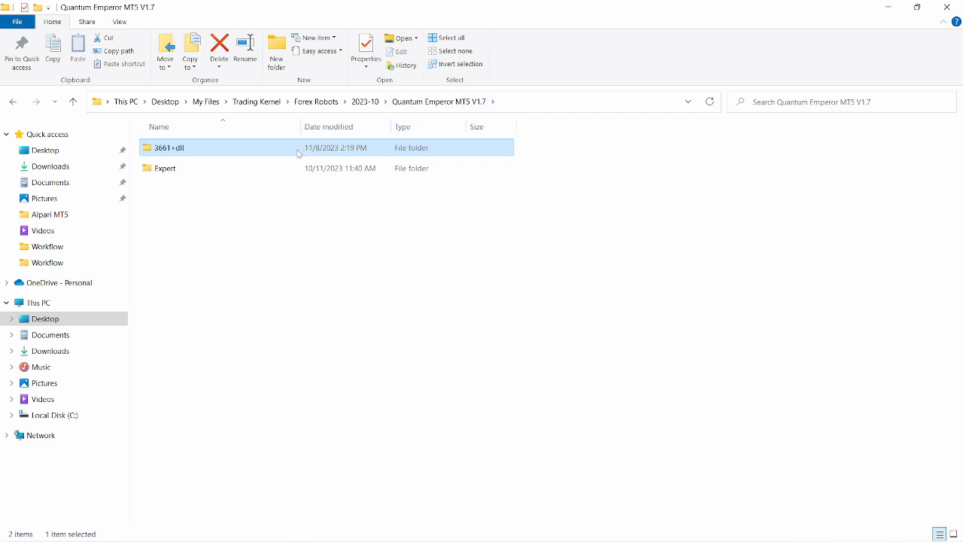
{"action": "double_click", "coordinate": [203, 151]}
{"action": "left_click", "coordinate": [221, 152]}
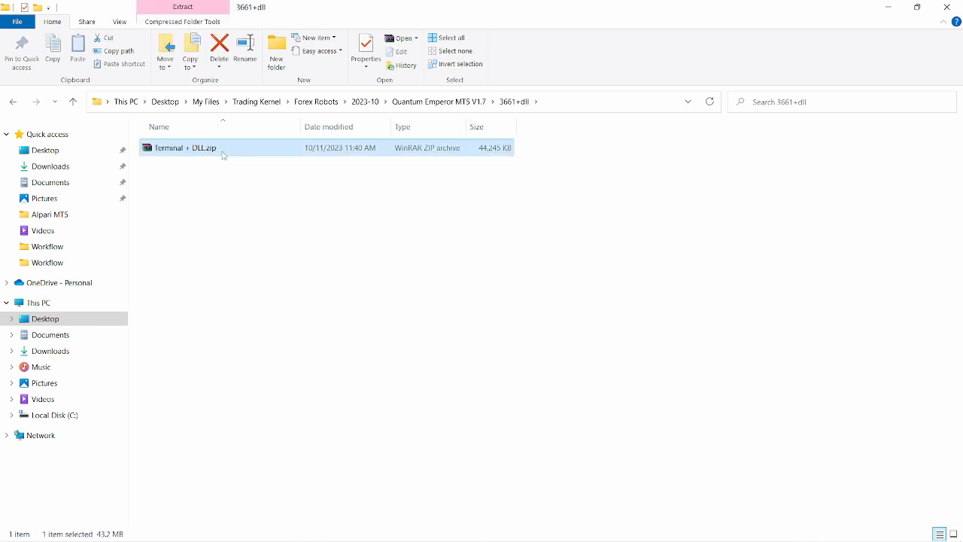
{"action": "right_click", "coordinate": [222, 154]}
{"action": "left_click", "coordinate": [286, 216]}
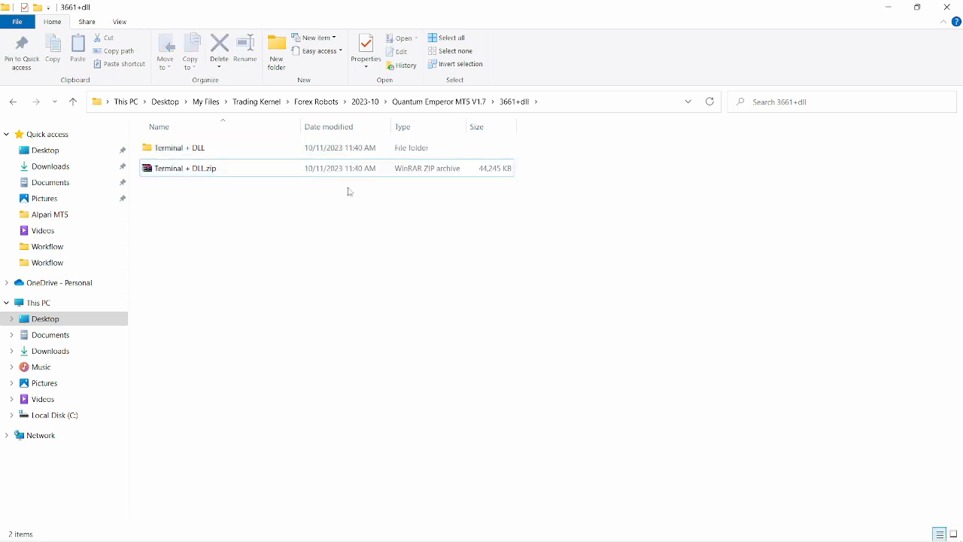
Step: Copy msimg32.dll, oleacc.dll and terminal64.exe from the extracted Terminal + DLL folder
{"action": "double_click", "coordinate": [304, 147]}
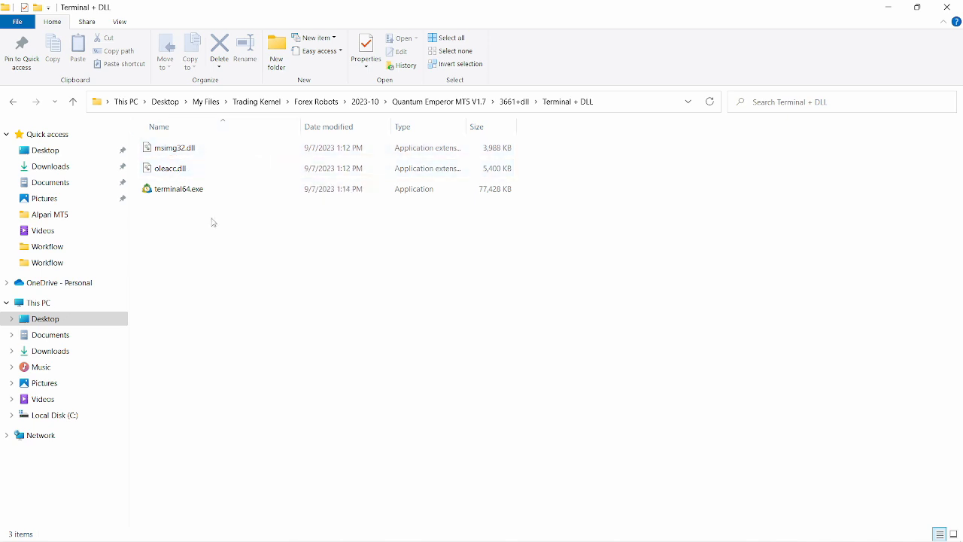
{"action": "left_click_drag", "start_coordinate": [210, 219], "coordinate": [197, 145]}
{"action": "right_click", "coordinate": [197, 145]}
{"action": "left_click", "coordinate": [261, 319]}
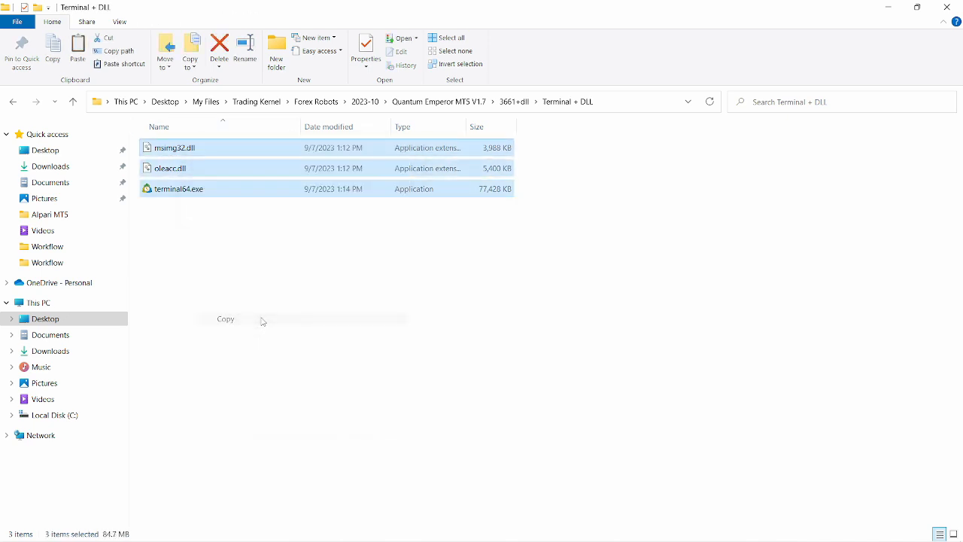
Step: Close the Alpari MT5 terminal and open its installation folder from the shortcut's properties
{"action": "mouse_move", "coordinate": [523, 537]}
{"action": "left_click", "coordinate": [484, 533]}
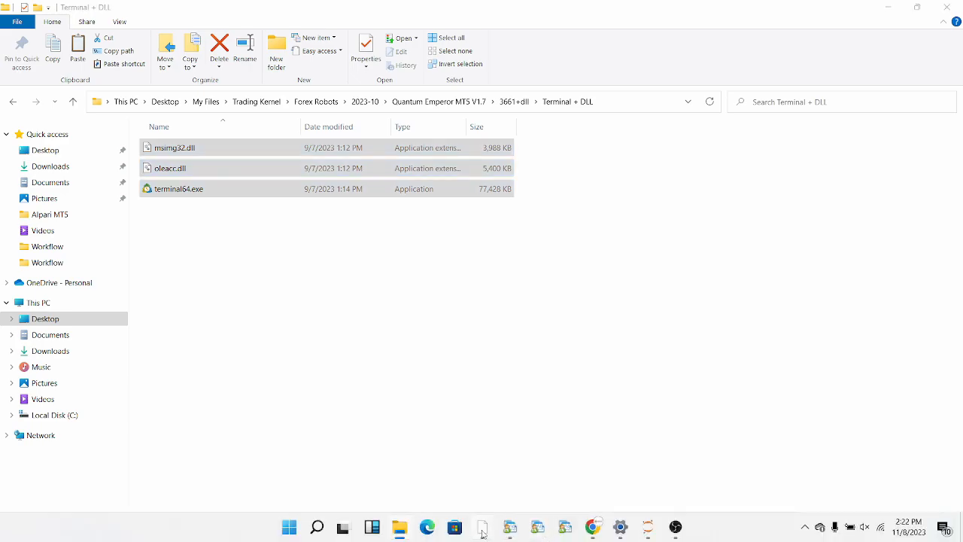
{"action": "left_click", "coordinate": [947, 7]}
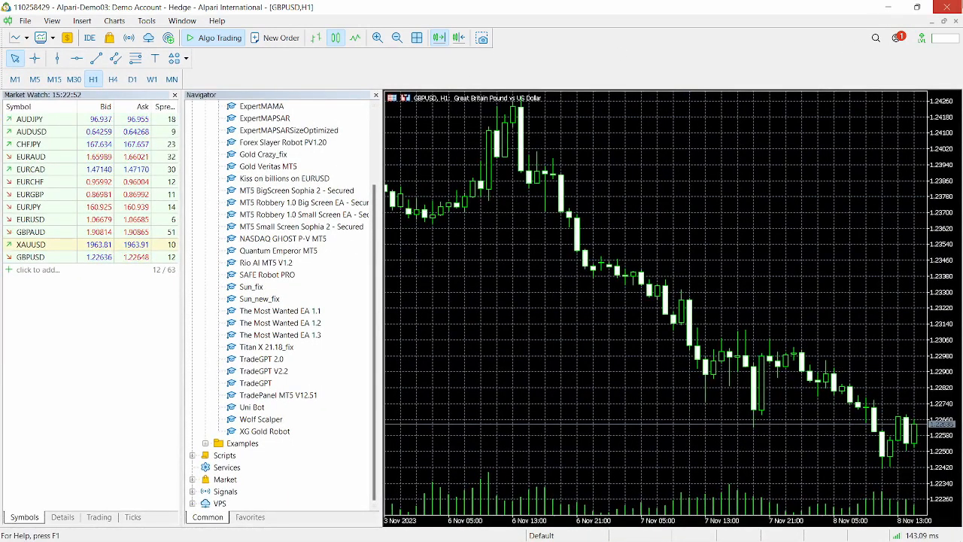
{"action": "right_click", "coordinate": [480, 531]}
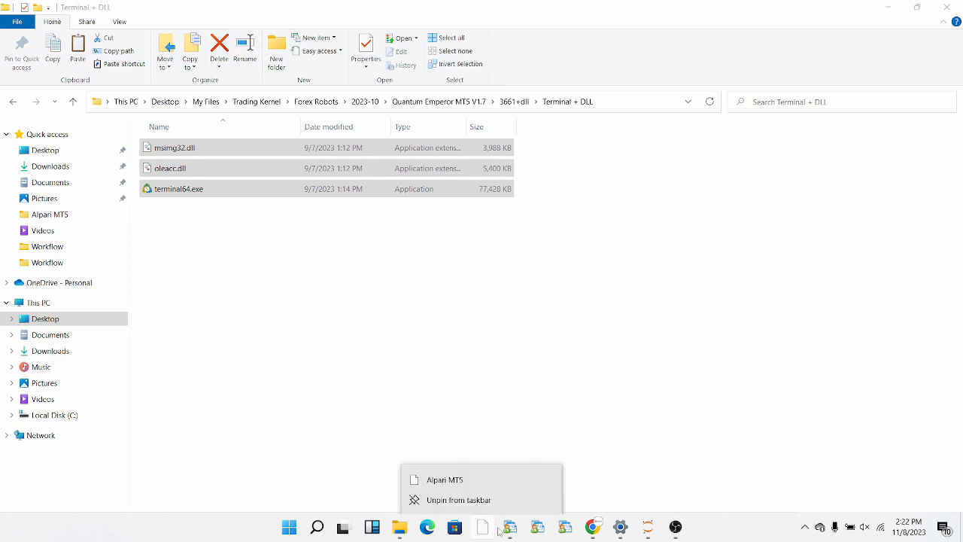
{"action": "right_click", "coordinate": [483, 477]}
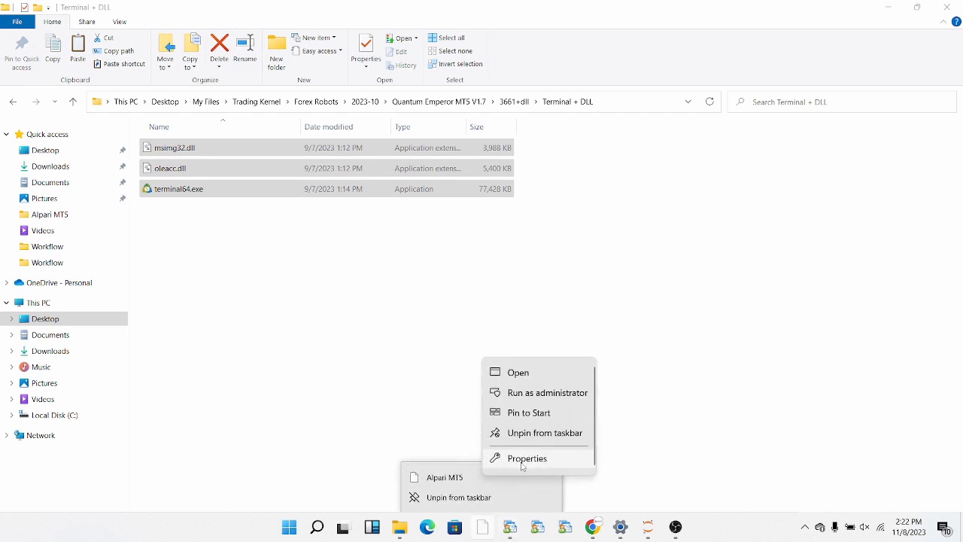
{"action": "left_click", "coordinate": [519, 459]}
{"action": "left_click", "coordinate": [537, 412]}
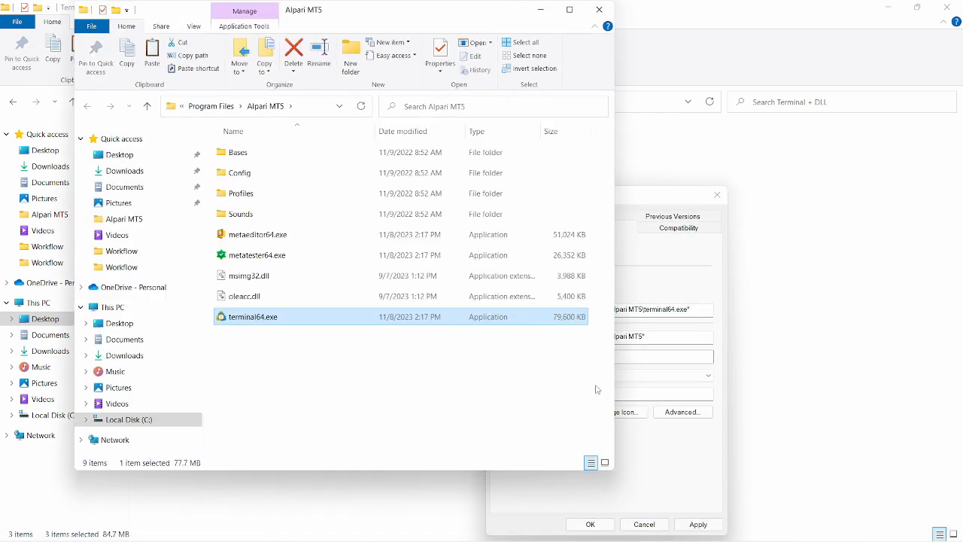
Step: Paste the three copied files into the Alpari MT5 program folder, replacing the existing ones with administrator permission, and close the folder
{"action": "left_click_drag", "start_coordinate": [324, 10], "coordinate": [496, 63]}
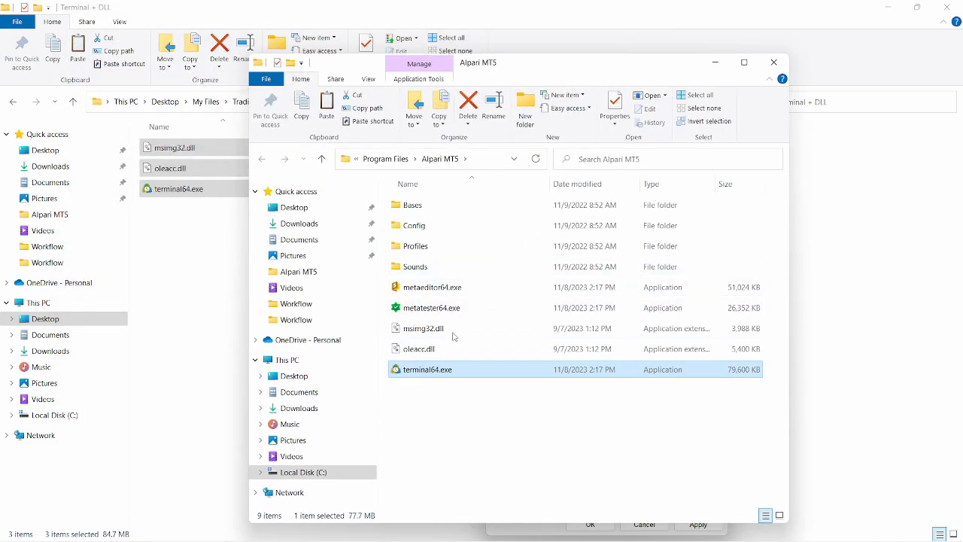
{"action": "right_click", "coordinate": [419, 392]}
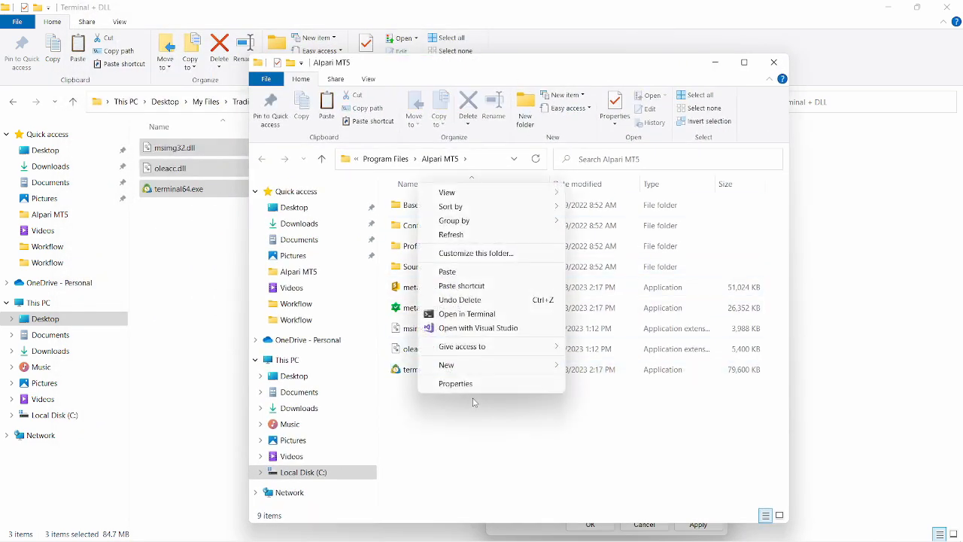
{"action": "left_click", "coordinate": [449, 270]}
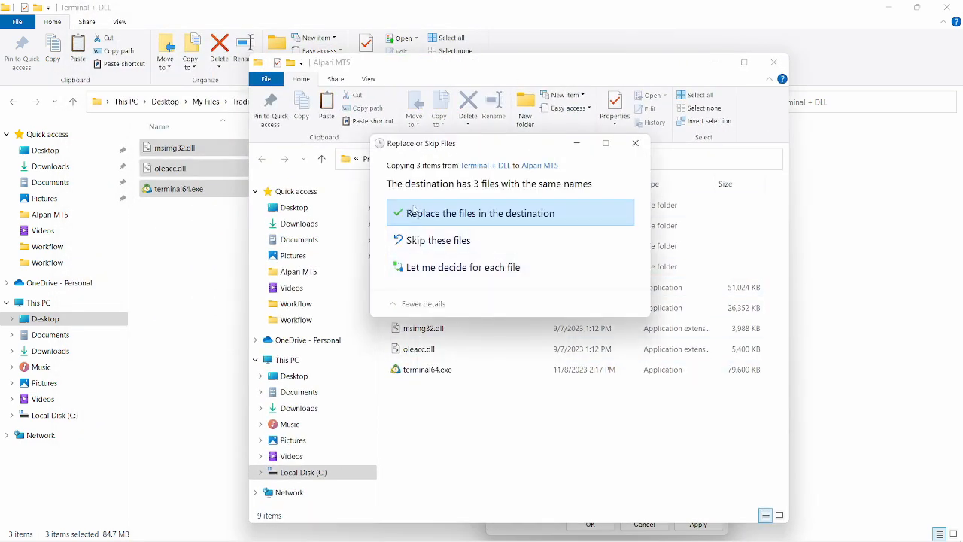
{"action": "left_click", "coordinate": [470, 213]}
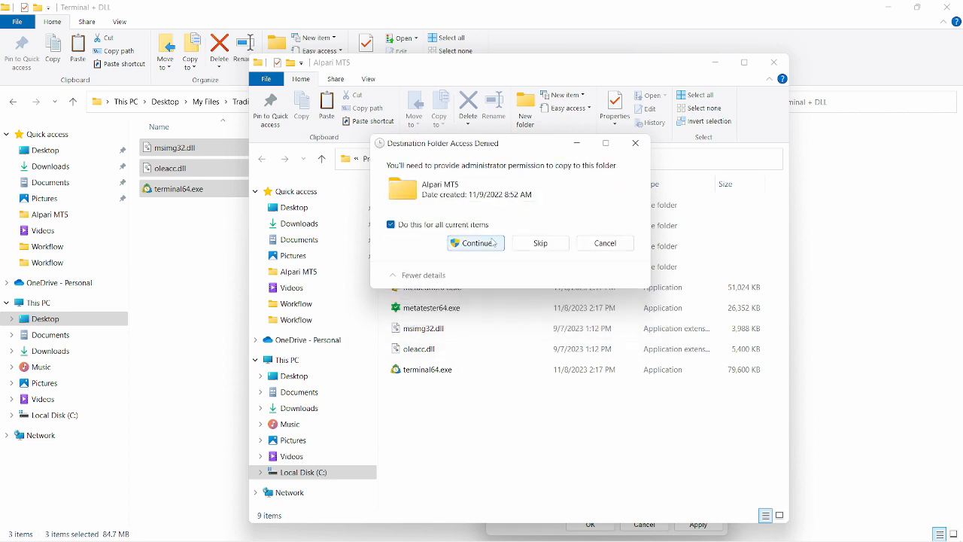
{"action": "left_click", "coordinate": [478, 248]}
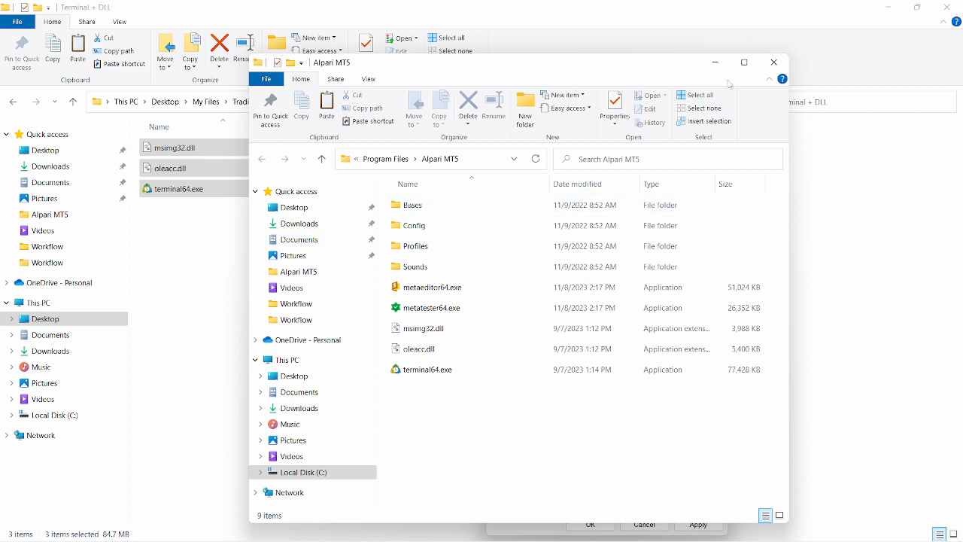
{"action": "left_click", "coordinate": [774, 62]}
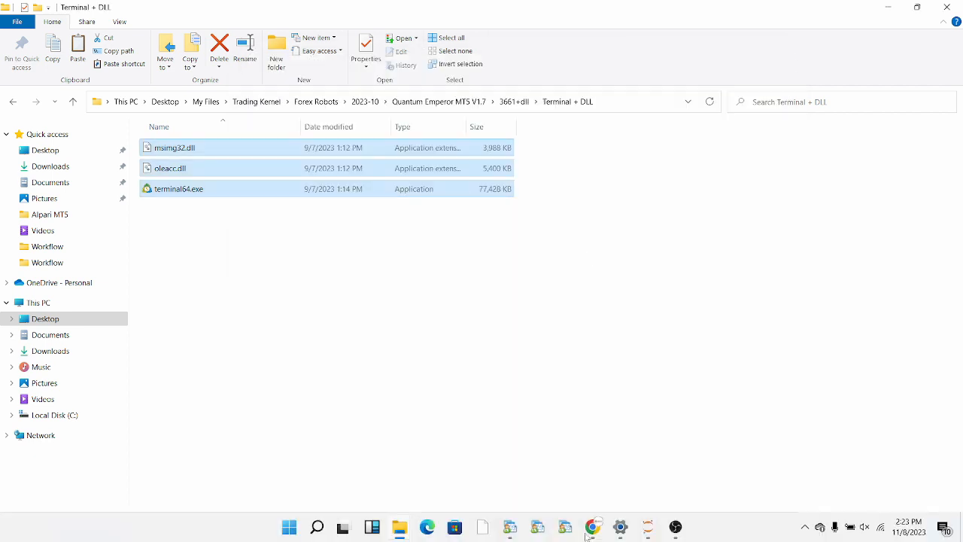
Step: Launch the Alpari MT5 terminal and return to the Quantum Emperor MT5 V1.7 folder in File Explorer
{"action": "left_click", "coordinate": [487, 531]}
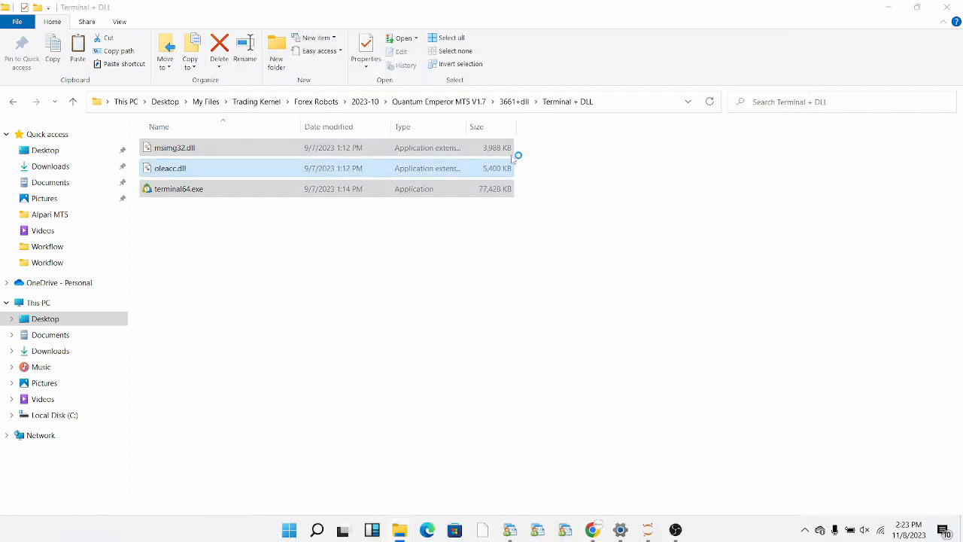
{"action": "left_click", "coordinate": [514, 101]}
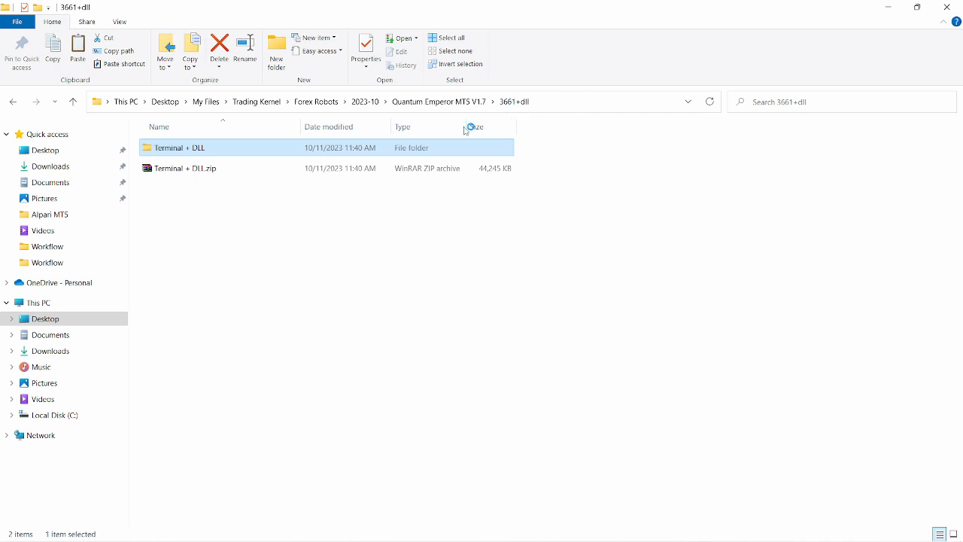
{"action": "left_click", "coordinate": [430, 101]}
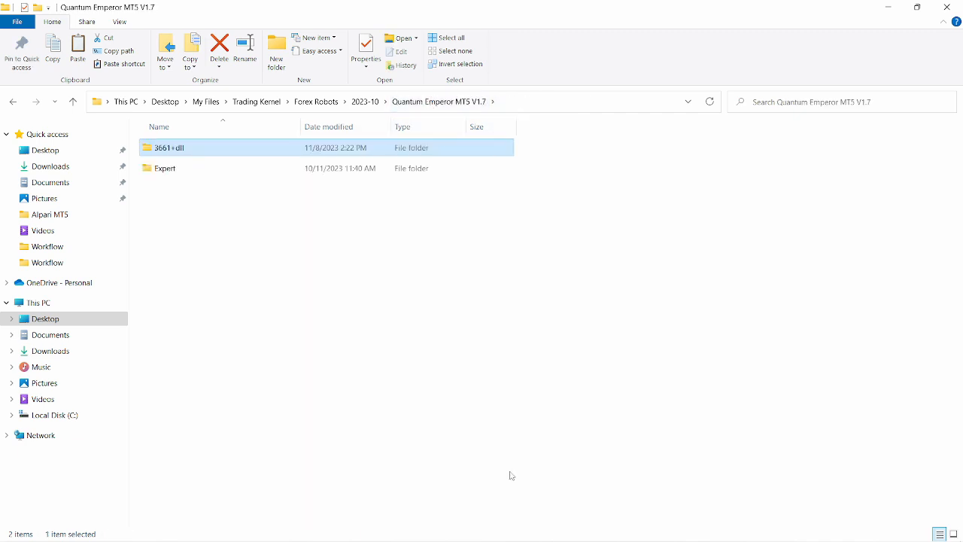
Step: Switch to the Alpari MT5 terminal and close the Market Watch beside the GBPUSD chart
{"action": "mouse_move", "coordinate": [537, 537]}
{"action": "left_click", "coordinate": [482, 529]}
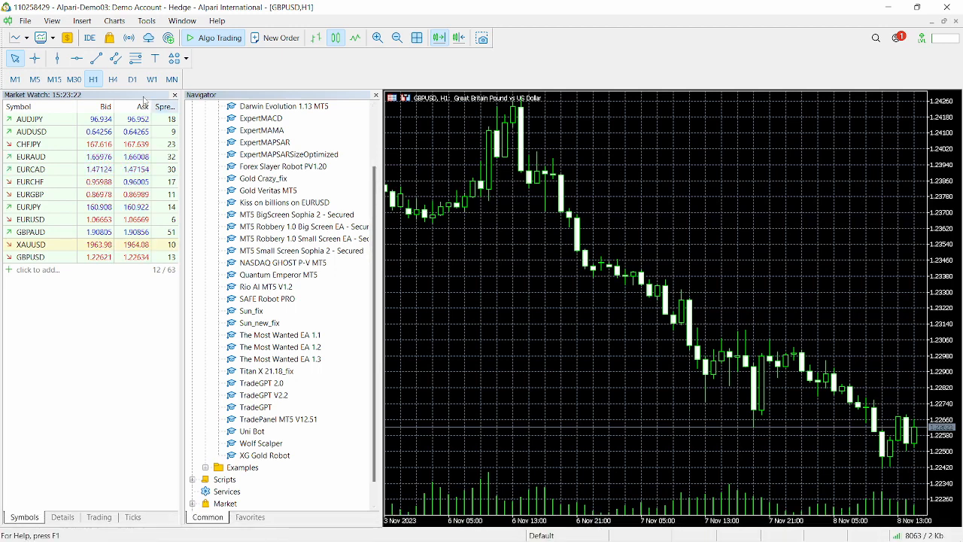
{"action": "left_click", "coordinate": [175, 95]}
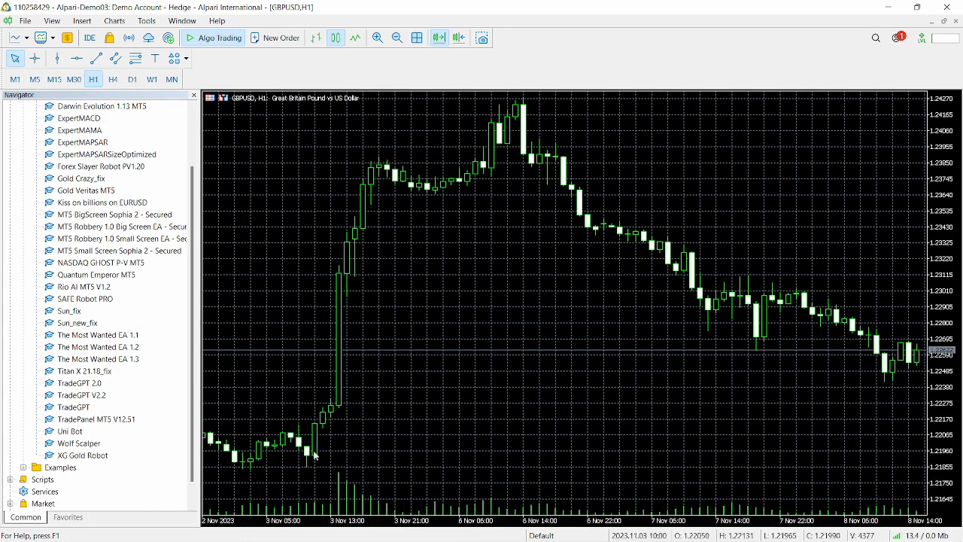
Step: Switch to File Explorer and copy Quantum Emperor MT5.ex5 from the Expert folder of Quantum Emperor MT5 V1.7
{"action": "mouse_move", "coordinate": [367, 539]}
{"action": "mouse_move", "coordinate": [399, 529]}
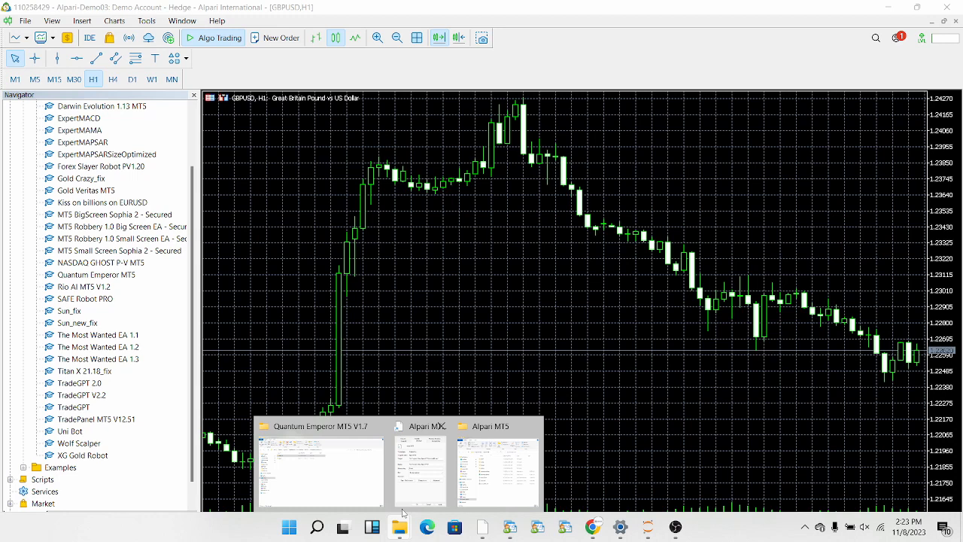
{"action": "left_click", "coordinate": [326, 471]}
{"action": "double_click", "coordinate": [283, 170]}
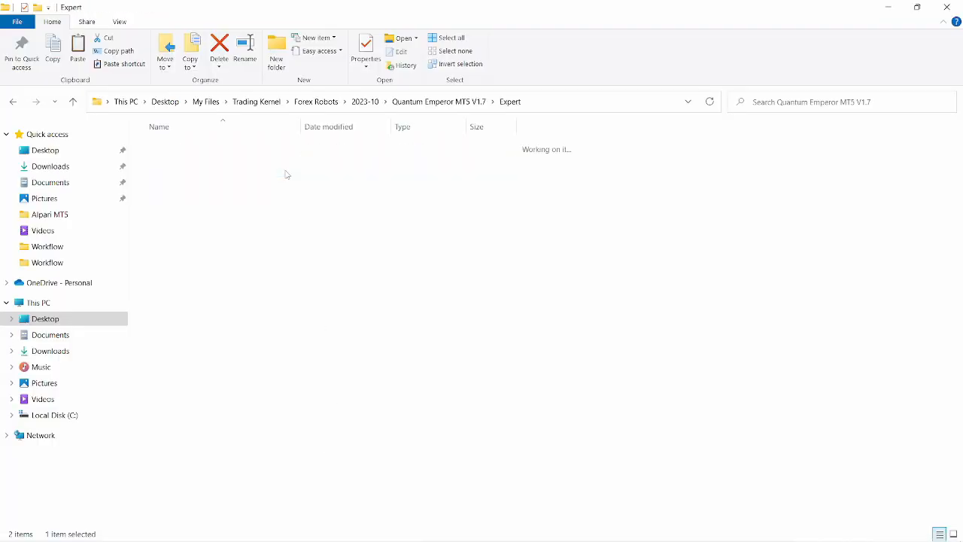
{"action": "left_click", "coordinate": [268, 150]}
{"action": "right_click", "coordinate": [269, 150]}
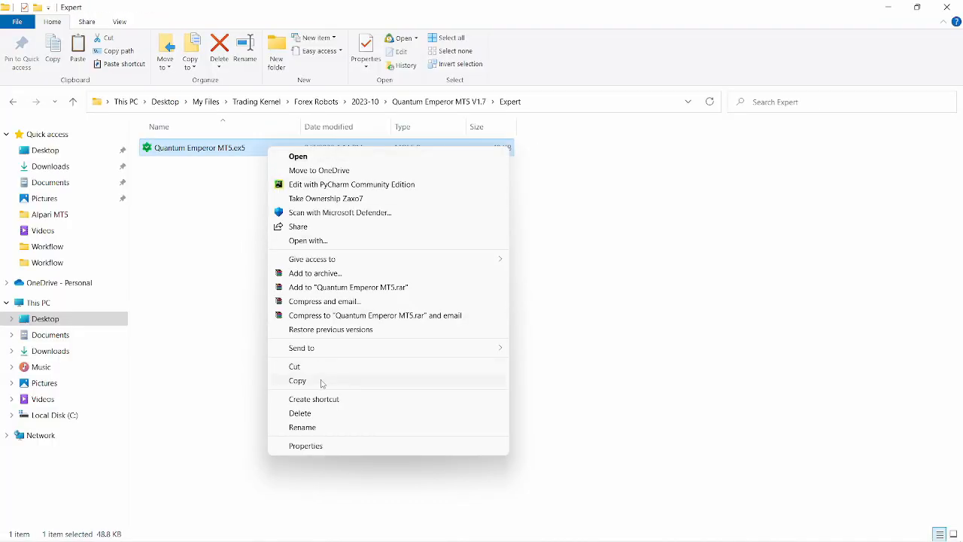
{"action": "left_click", "coordinate": [322, 381]}
Step: Switch to the Alpari MT5 terminal, dismiss the LiveUpdate prompt without restarting, and open the terminal's data folder
{"action": "left_click", "coordinate": [492, 531]}
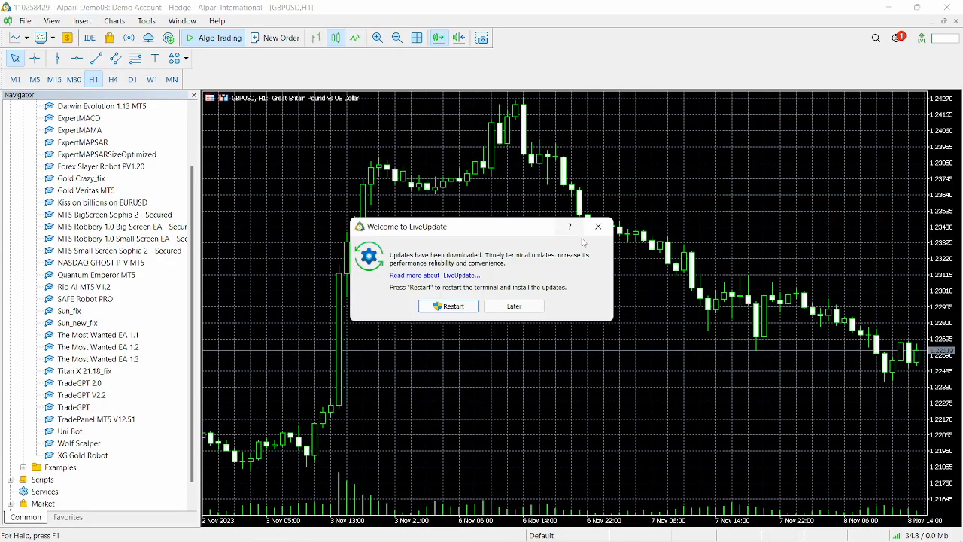
{"action": "left_click", "coordinate": [598, 223]}
{"action": "left_click", "coordinate": [25, 20]}
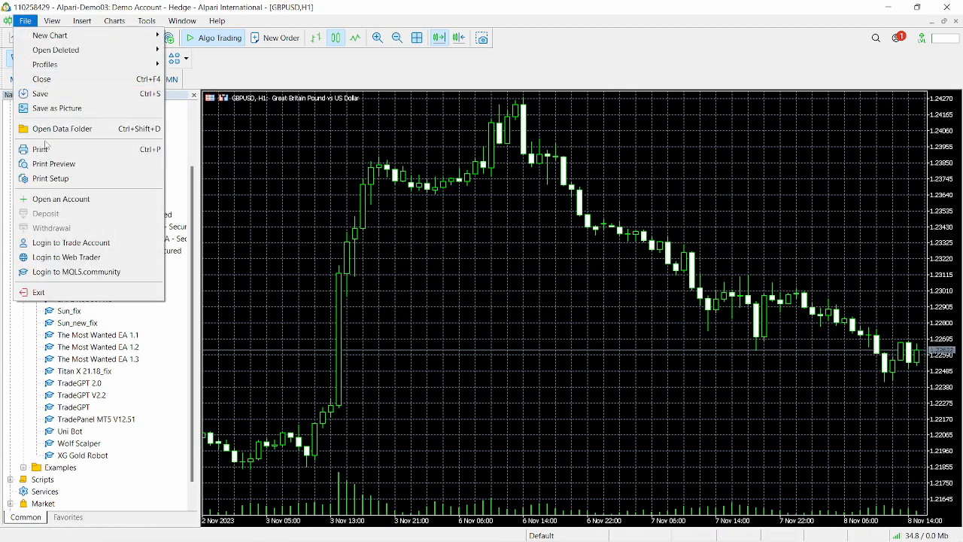
{"action": "left_click", "coordinate": [64, 128]}
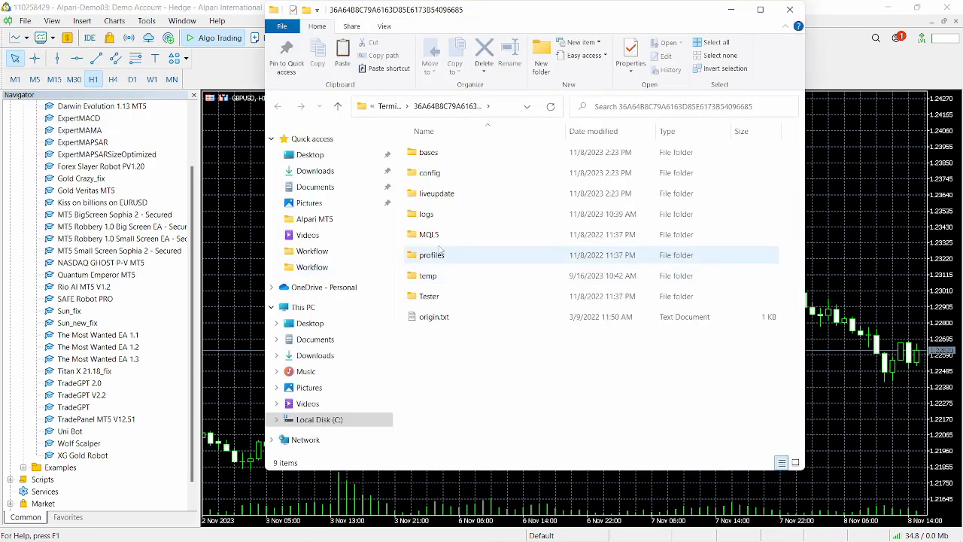
Step: Paste the copied Quantum Emperor MT5.ex5 into MQL5\Experts\Advisors, replacing the existing file, and close the folder
{"action": "left_click", "coordinate": [440, 237]}
{"action": "double_click", "coordinate": [440, 236]}
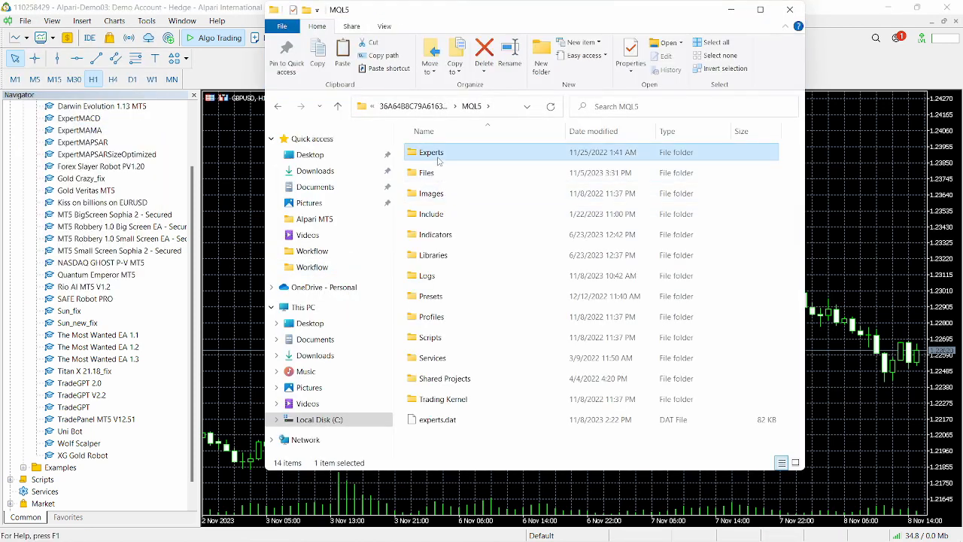
{"action": "double_click", "coordinate": [425, 154]}
{"action": "double_click", "coordinate": [424, 155]}
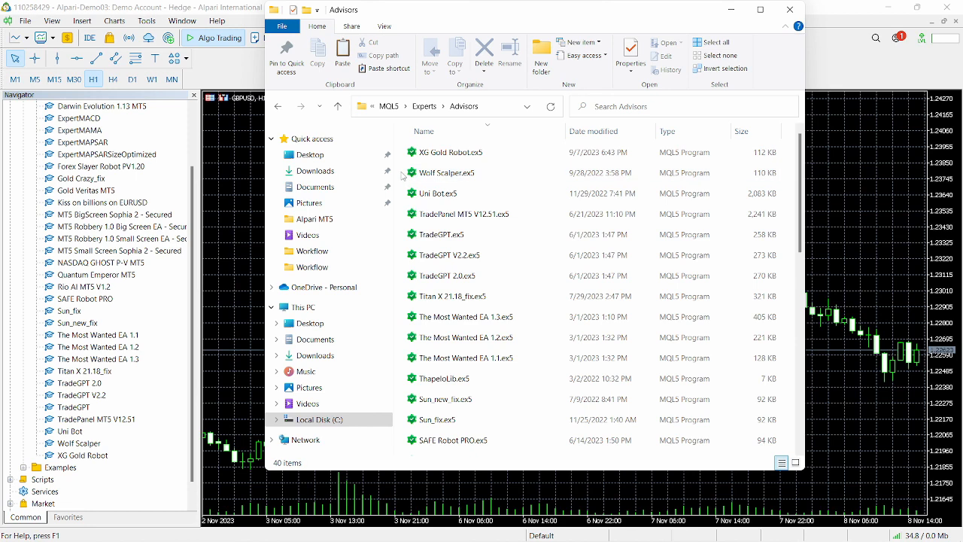
{"action": "right_click", "coordinate": [388, 168]}
{"action": "left_click", "coordinate": [454, 260]}
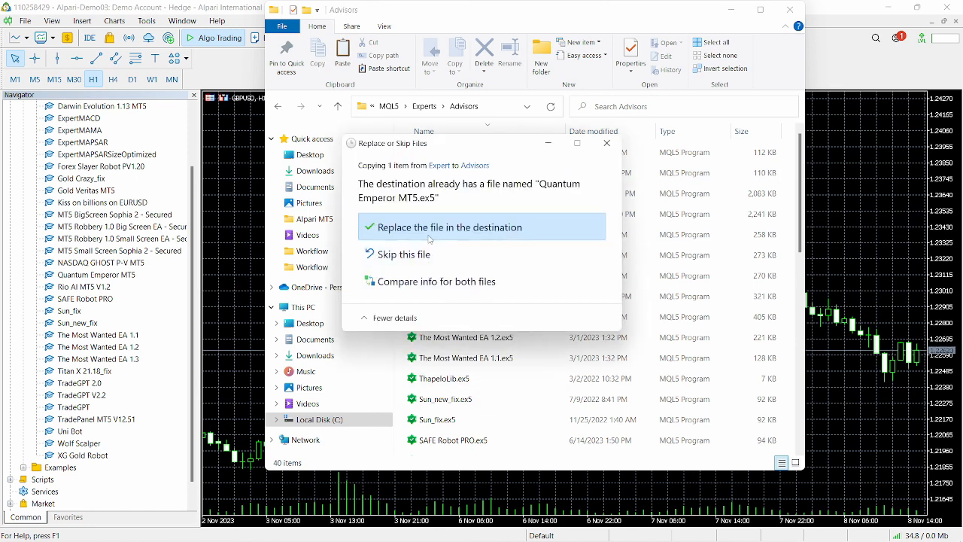
{"action": "left_click", "coordinate": [579, 224]}
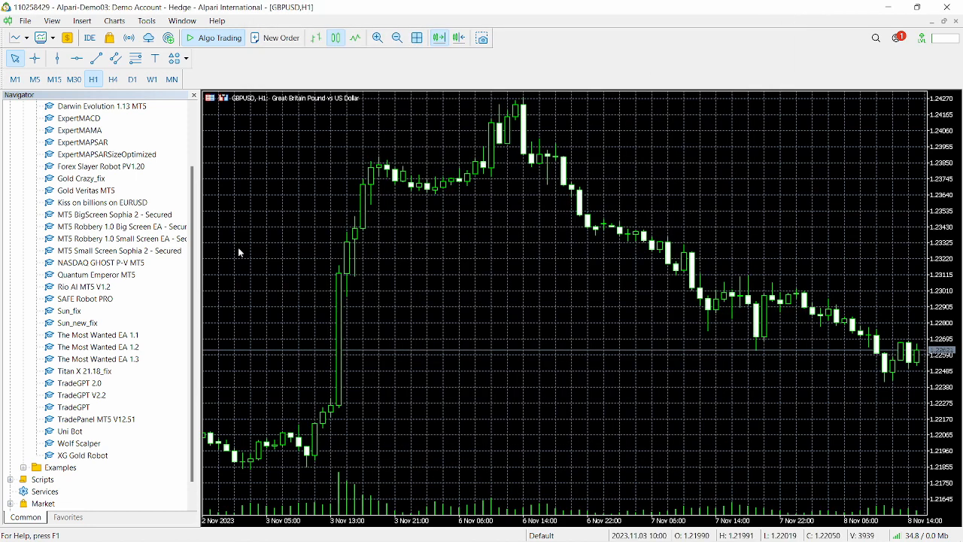
{"action": "left_click", "coordinate": [790, 10]}
Step: Refresh the Expert Advisors list in the Navigator
{"action": "scroll", "coordinate": [78, 264], "scroll_direction": "up", "scroll_amount": 2}
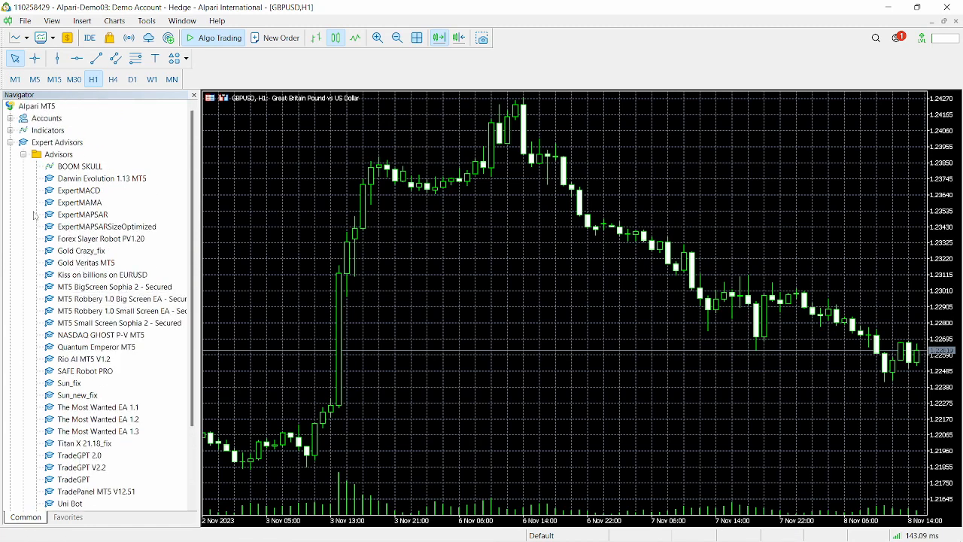
{"action": "right_click", "coordinate": [75, 178]}
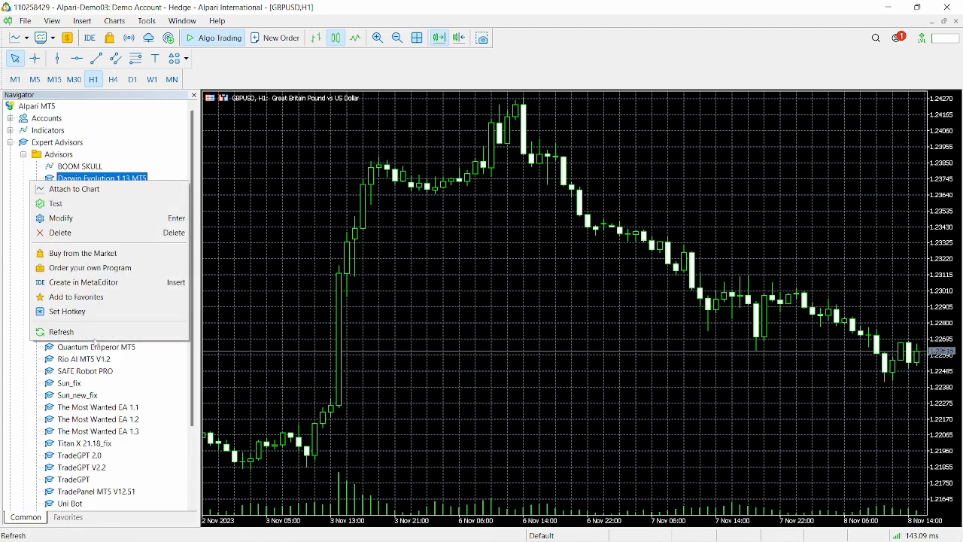
{"action": "left_click", "coordinate": [97, 330]}
Step: Hide the Navigator and display it again beside the GBPUSD chart
{"action": "left_click", "coordinate": [52, 20]}
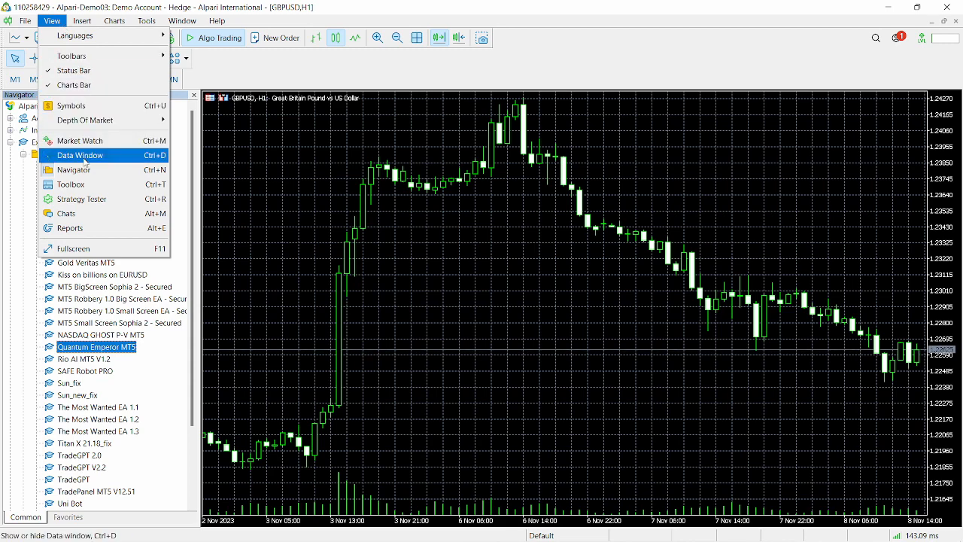
{"action": "left_click", "coordinate": [82, 171]}
{"action": "left_click", "coordinate": [52, 20]}
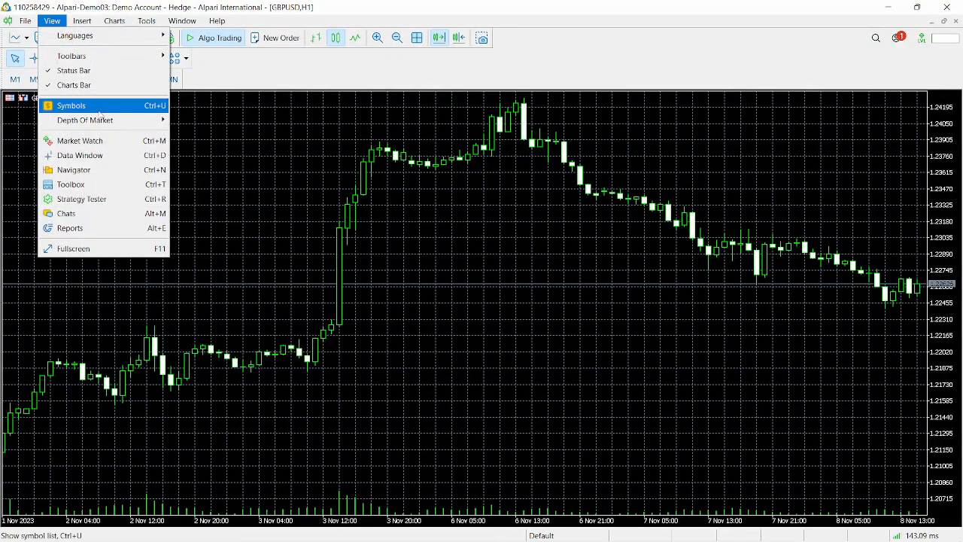
{"action": "left_click", "coordinate": [79, 170]}
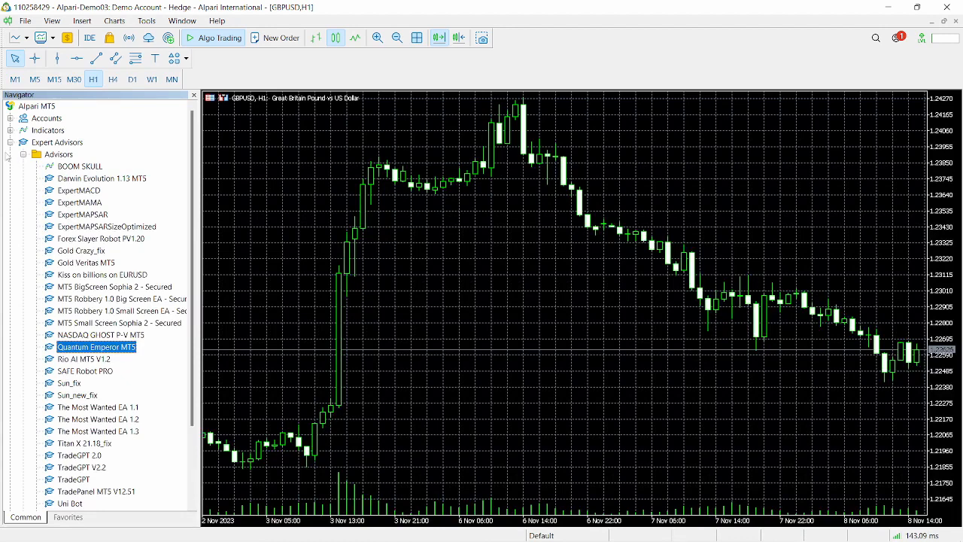
Step: Collapse and re-expand the Expert Advisors group in the Navigator, and refresh its list once more
{"action": "left_click", "coordinate": [10, 143]}
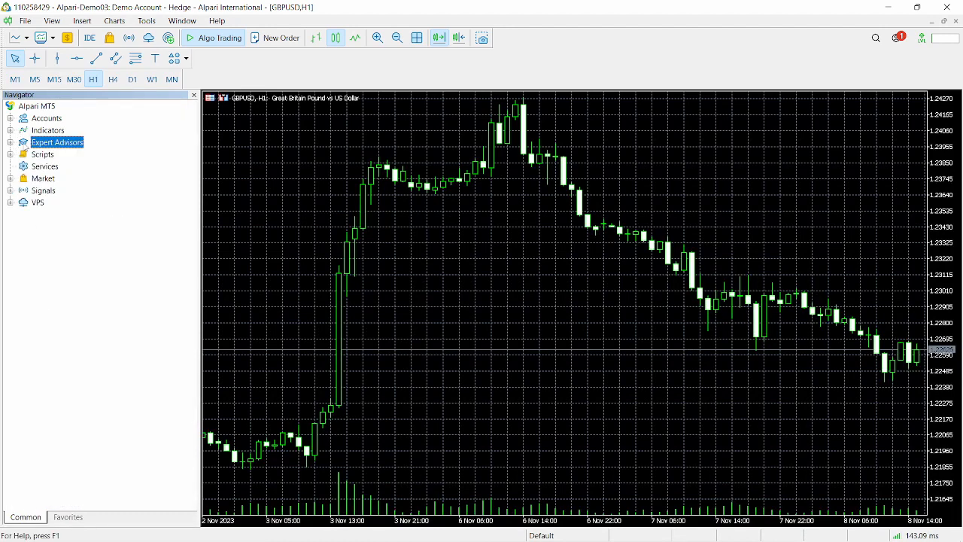
{"action": "left_click", "coordinate": [10, 143]}
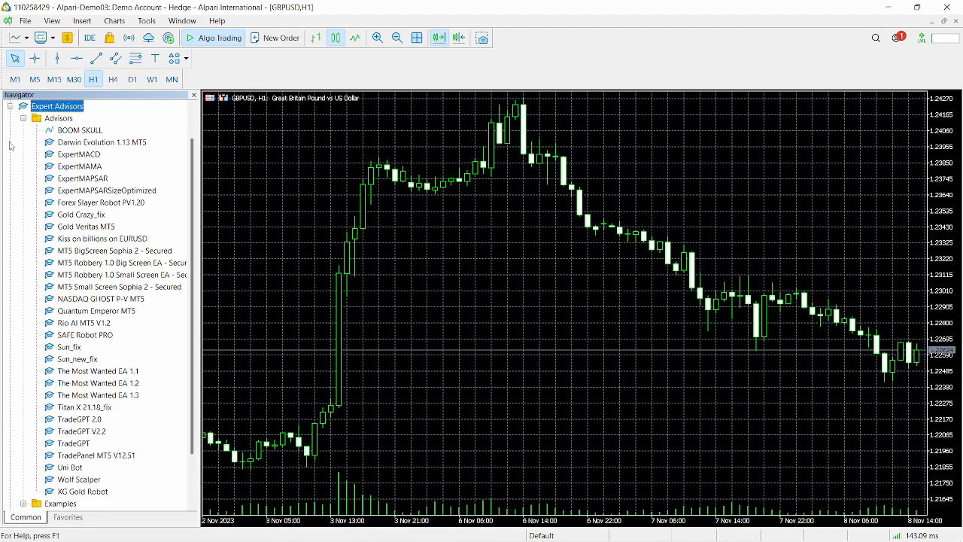
{"action": "right_click", "coordinate": [24, 158]}
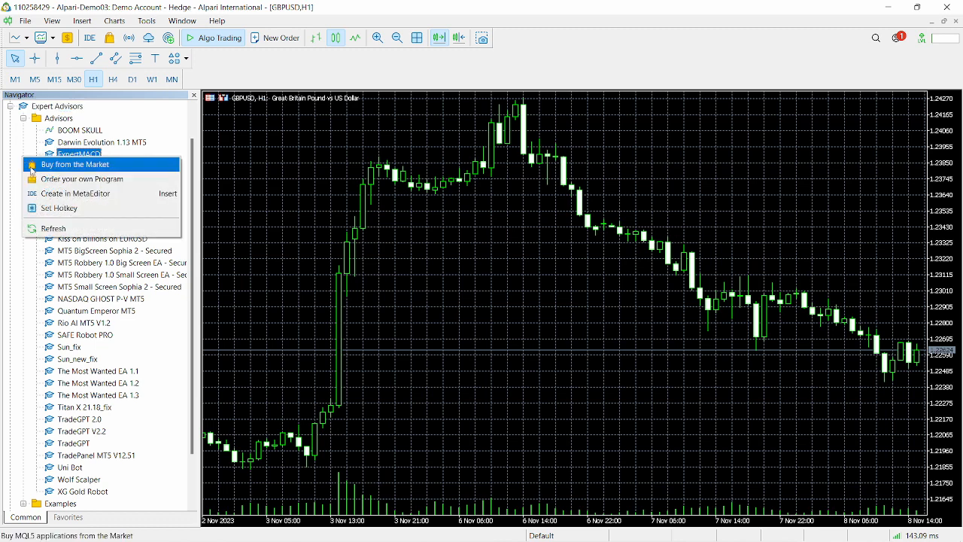
{"action": "left_click", "coordinate": [66, 227]}
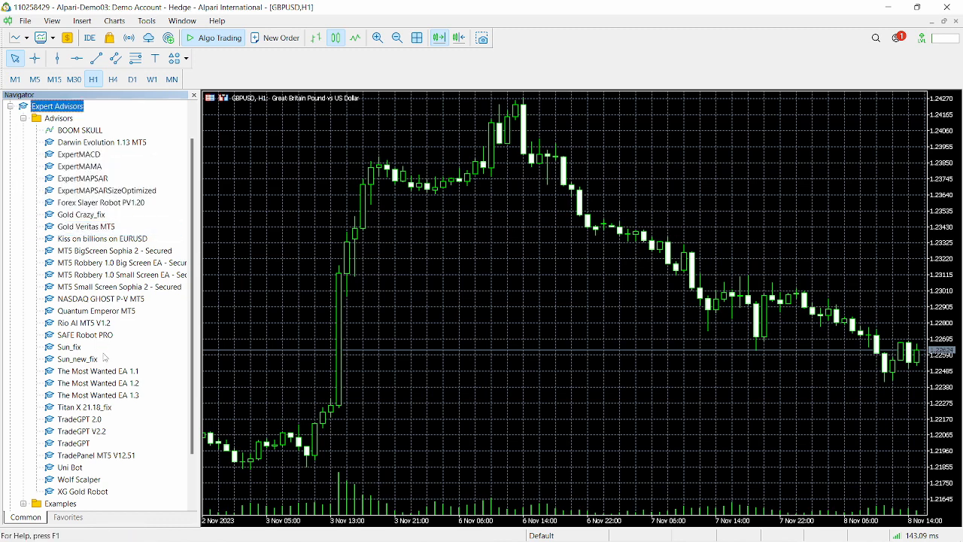
Step: Open the input settings of Quantum Emperor MT5 for the GBPUSD H1 chart and accept them with the Slippage of 5 kept
{"action": "scroll", "coordinate": [105, 359], "scroll_direction": "down", "scroll_amount": 1}
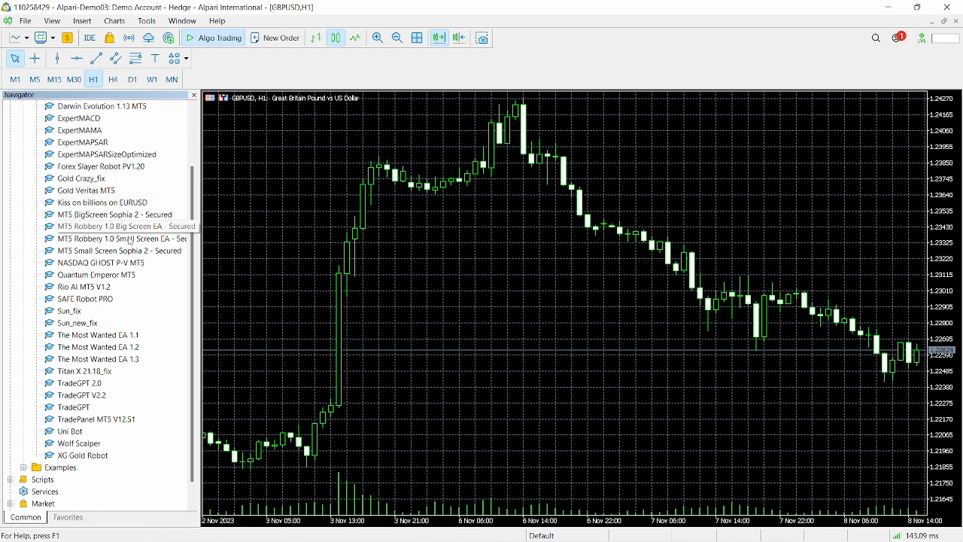
{"action": "double_click", "coordinate": [98, 275]}
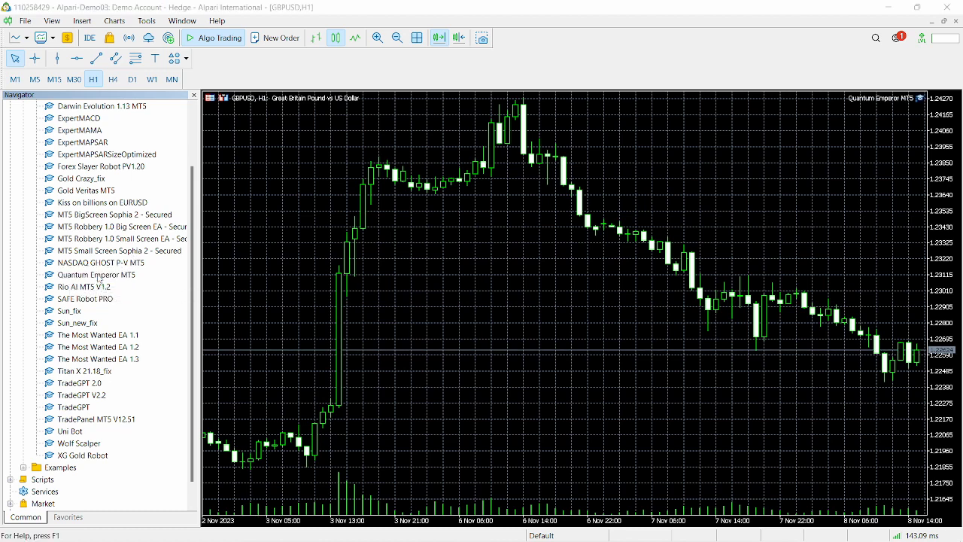
{"action": "left_click_drag", "start_coordinate": [962, 52], "coordinate": [493, 128]}
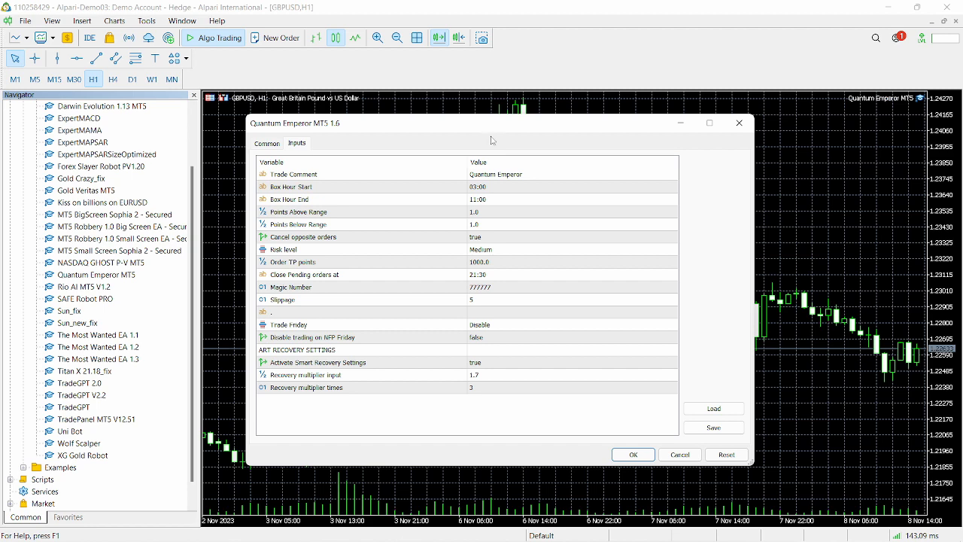
{"action": "left_click_drag", "start_coordinate": [490, 130], "coordinate": [493, 130]}
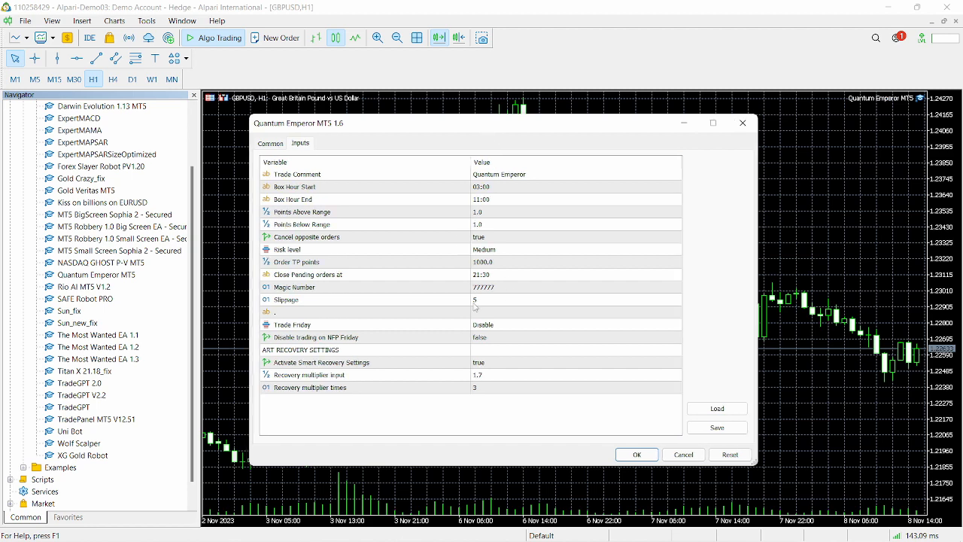
{"action": "left_click", "coordinate": [479, 299]}
{"action": "left_click", "coordinate": [636, 455]}
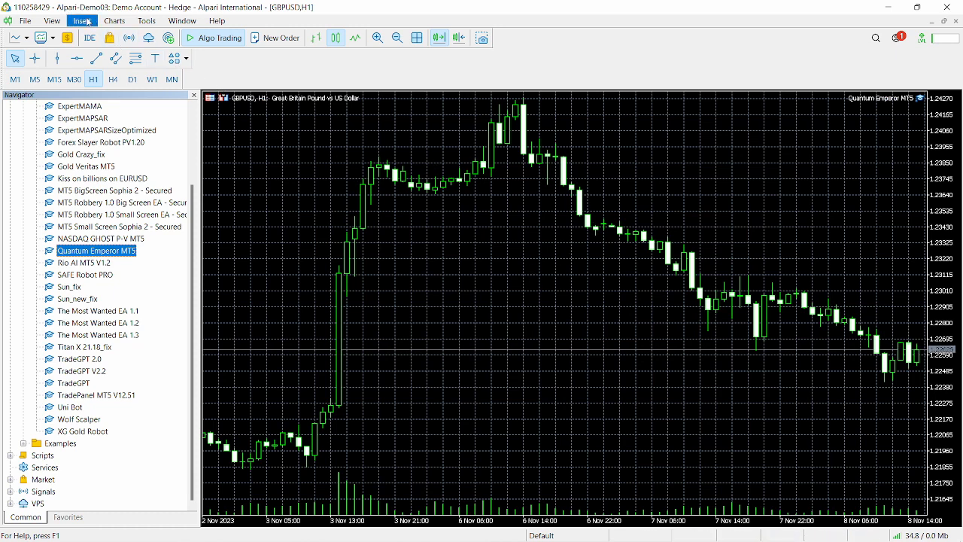
Step: Display the Toolbox and check its Experts and Journal logs for messages from Quantum Emperor MT5
{"action": "left_click", "coordinate": [52, 21]}
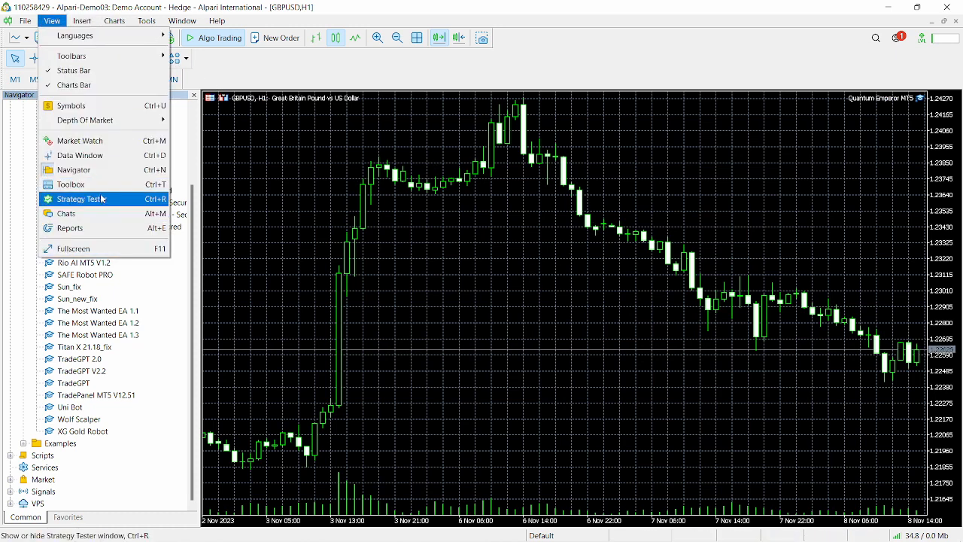
{"action": "left_click", "coordinate": [71, 185]}
{"action": "left_click", "coordinate": [426, 518]}
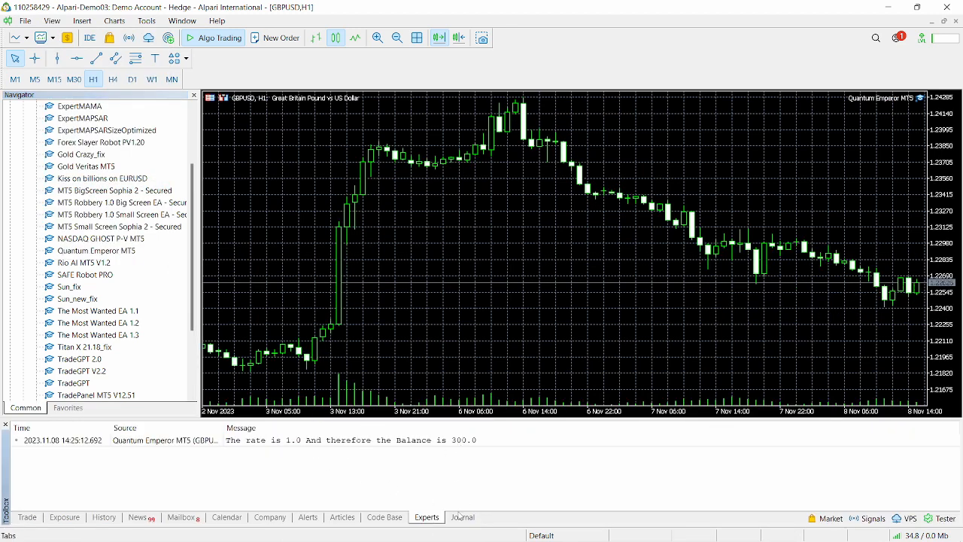
{"action": "left_click", "coordinate": [462, 517]}
{"action": "left_click", "coordinate": [427, 516]}
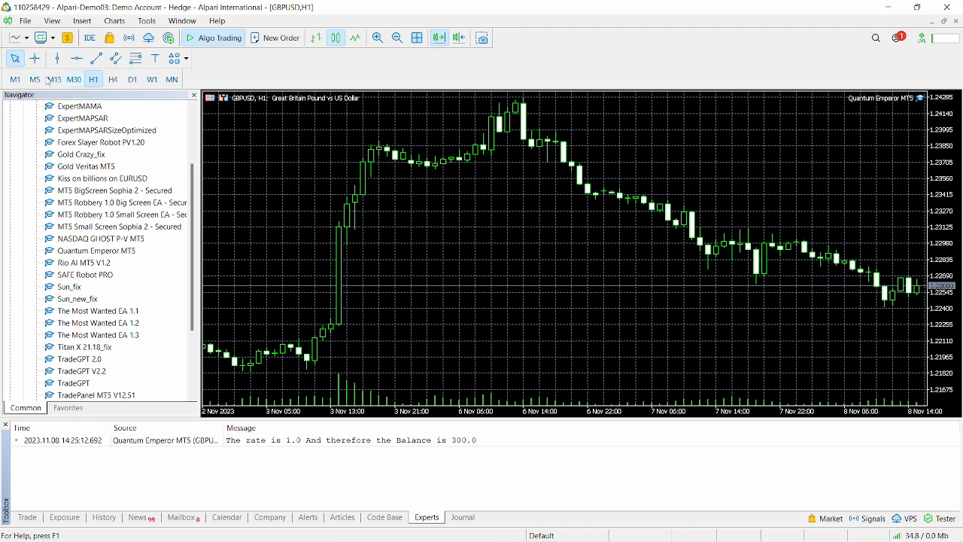
Step: Open the Strategy Tester beneath the Toolbox and reduce its height slightly
{"action": "left_click", "coordinate": [51, 21]}
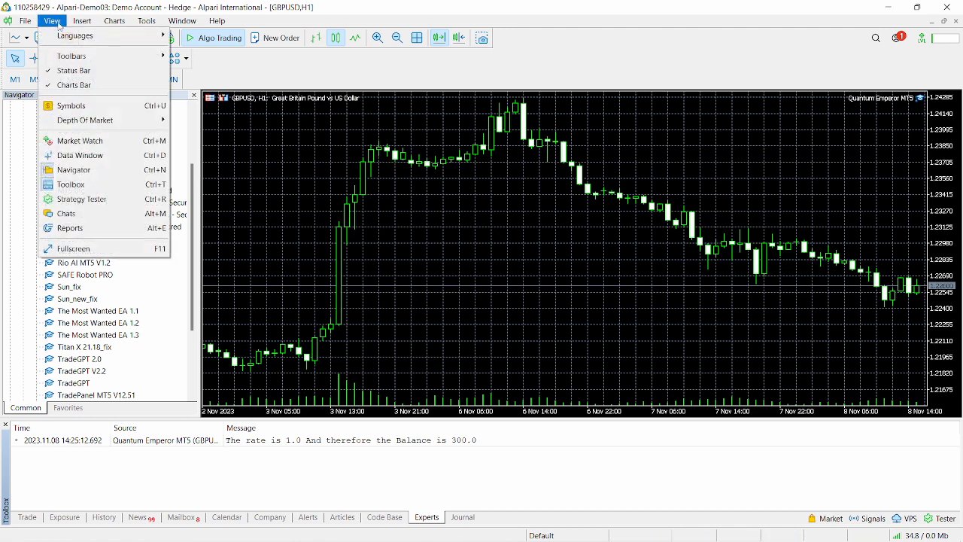
{"action": "left_click", "coordinate": [121, 199]}
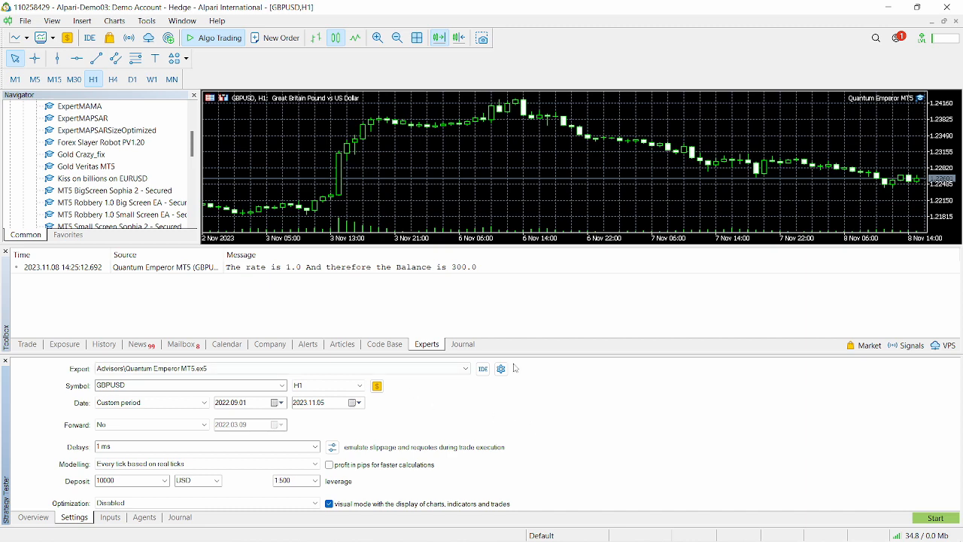
{"action": "left_click_drag", "start_coordinate": [516, 355], "coordinate": [526, 378]}
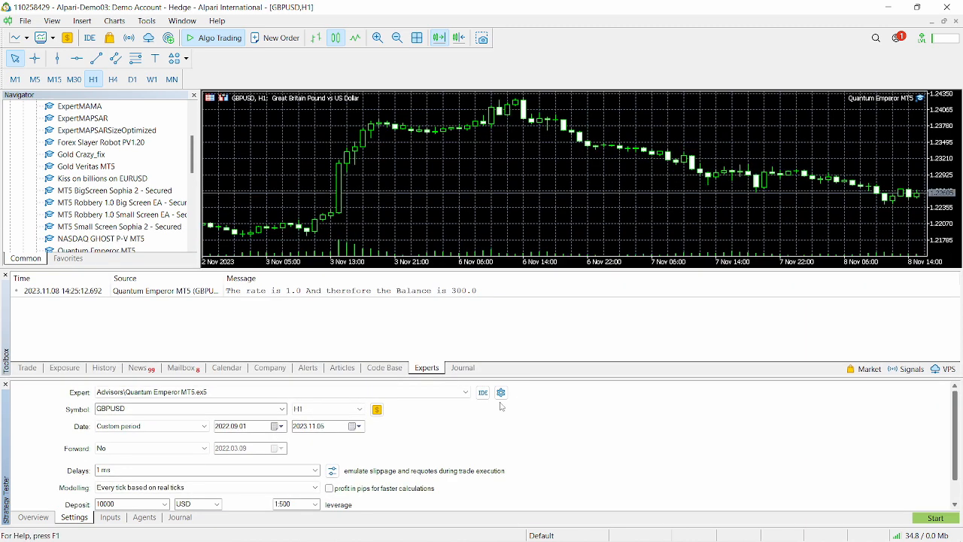
Step: Keep the H1 timeframe and start the visual backtest of Quantum Emperor MT5 on GBPUSD from 2022.09.01 to 2023.11.05
{"action": "left_click", "coordinate": [331, 408]}
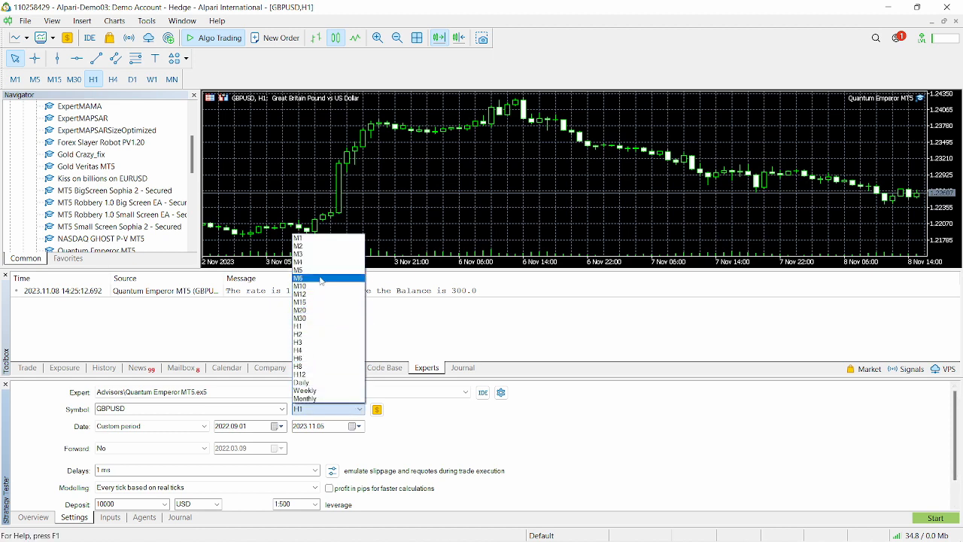
{"action": "left_click", "coordinate": [462, 453]}
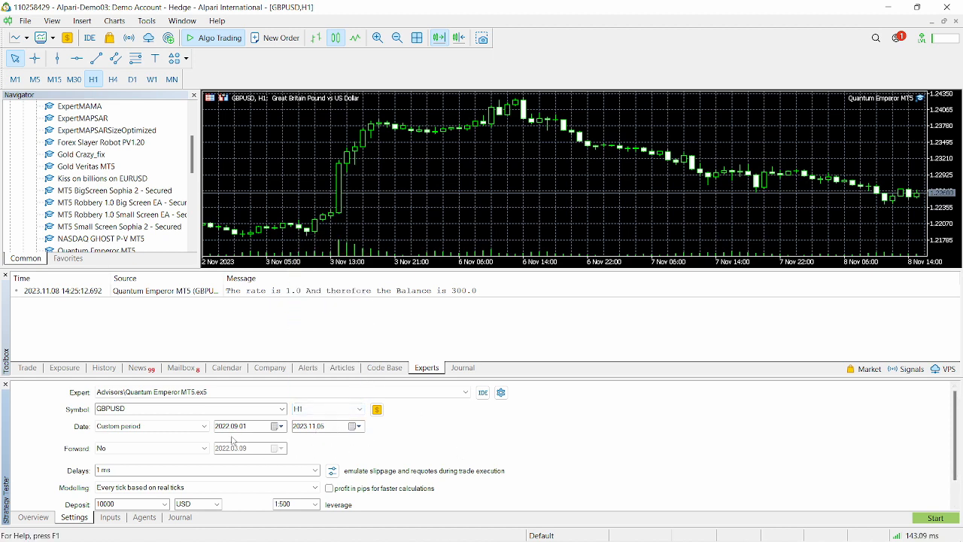
{"action": "scroll", "coordinate": [387, 469], "scroll_direction": "down", "scroll_amount": 1}
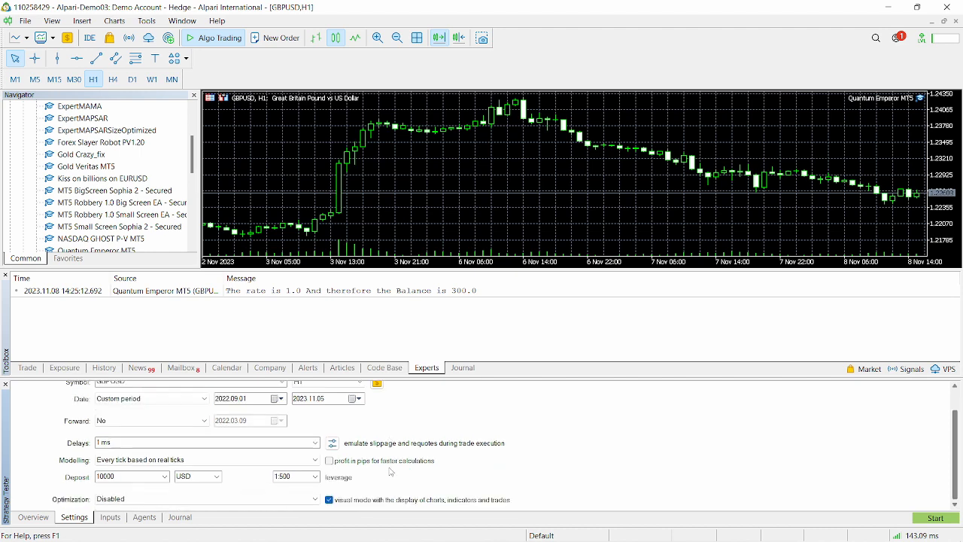
{"action": "left_click", "coordinate": [921, 521]}
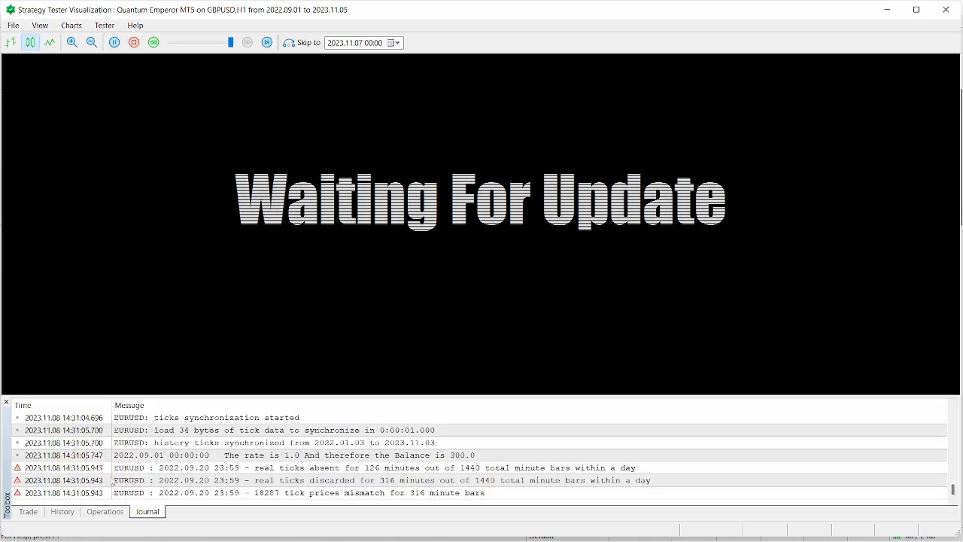
Step: Pause the visual backtest with its Trade list displayed and lower the playback speed slightly
{"action": "left_click", "coordinate": [103, 516]}
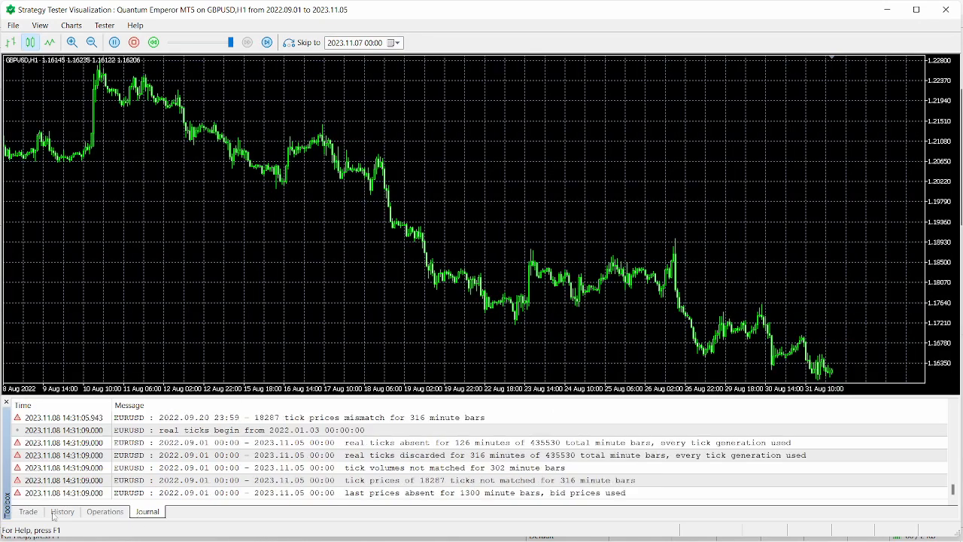
{"action": "left_click", "coordinate": [27, 511]}
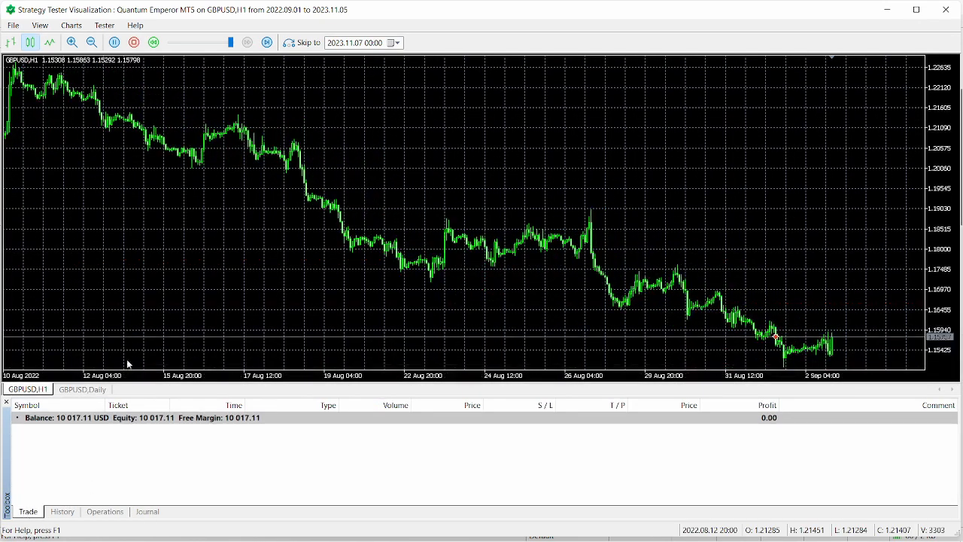
{"action": "left_click", "coordinate": [115, 42]}
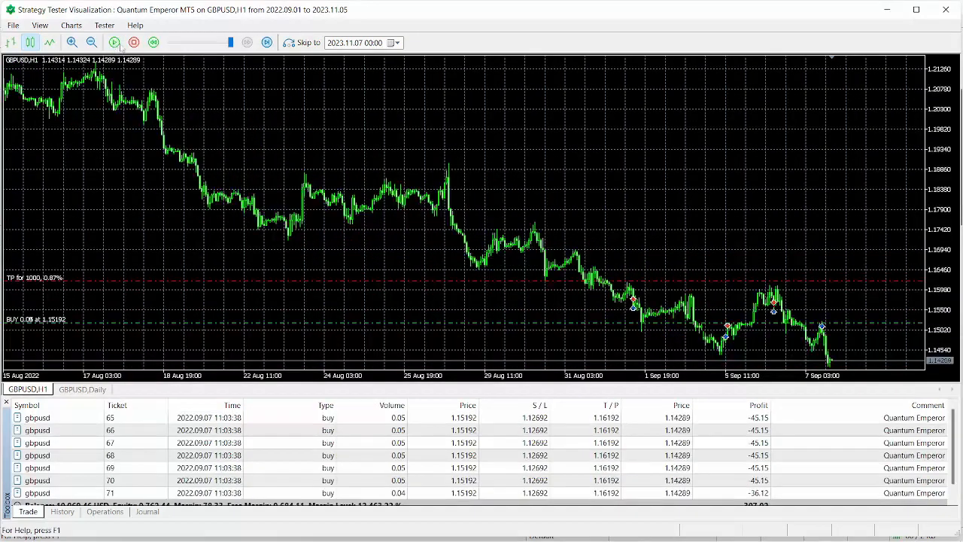
{"action": "left_click_drag", "start_coordinate": [231, 45], "coordinate": [223, 49]}
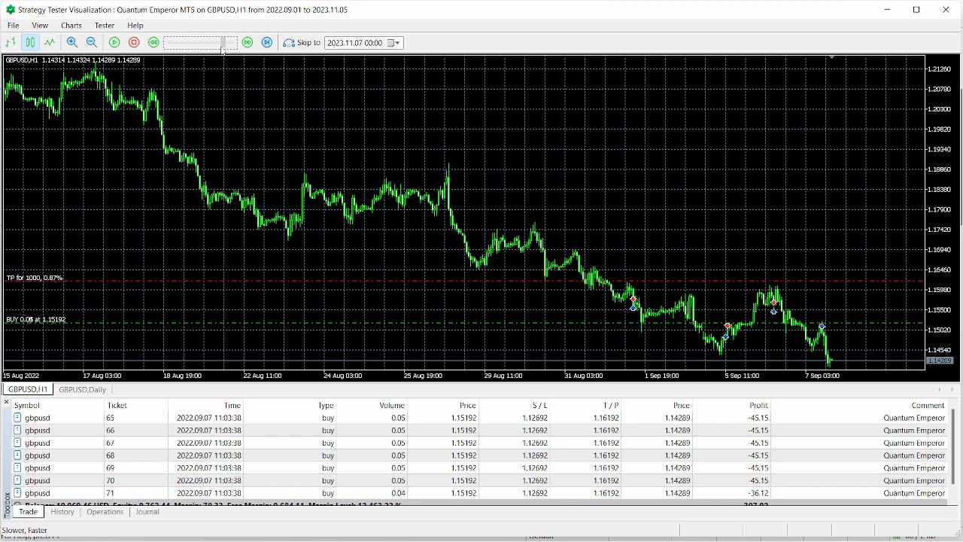
Step: Resume the visual backtest and zoom the GBPUSD H1 chart out two levels to inspect the trade markers
{"action": "left_click", "coordinate": [114, 42]}
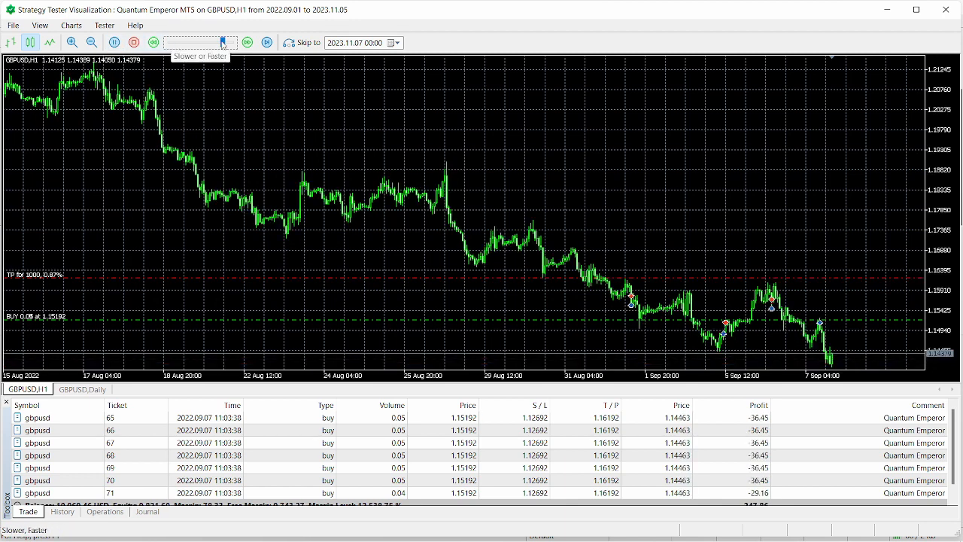
{"action": "left_click", "coordinate": [91, 43]}
{"action": "left_click", "coordinate": [91, 43]}
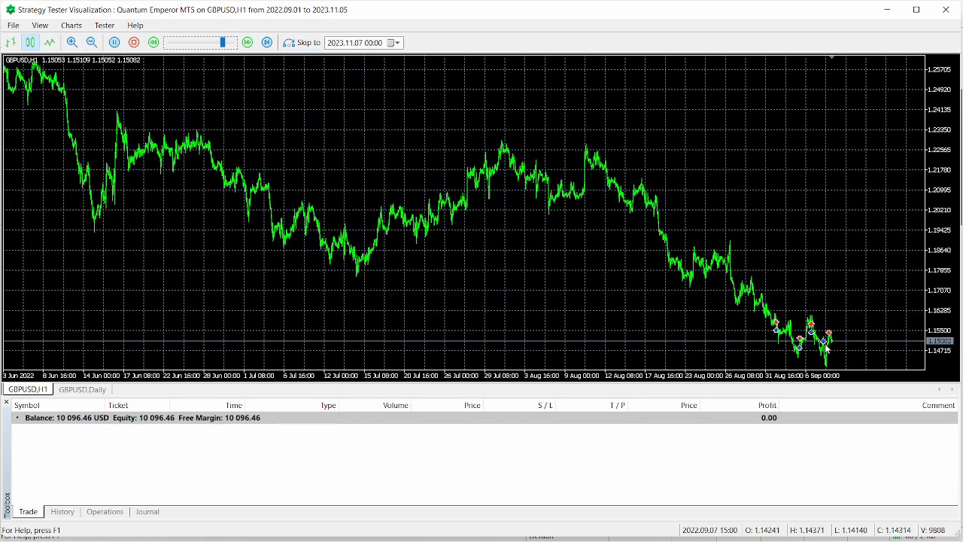
{"action": "mouse_move", "coordinate": [825, 342]}
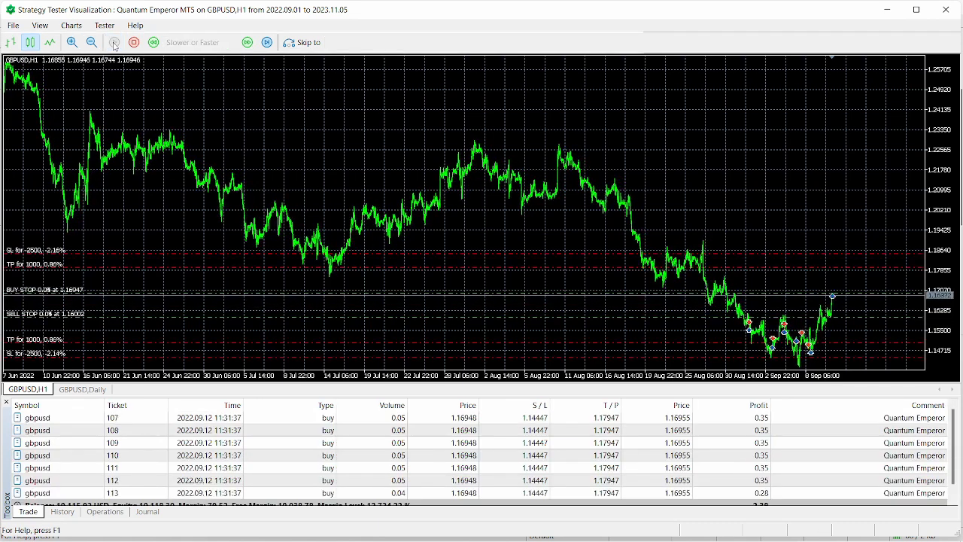
Step: Pause the visual backtest at the buy positions opened on 2022.09.12, advance it briefly, and pause it again to examine them
{"action": "left_click", "coordinate": [115, 42]}
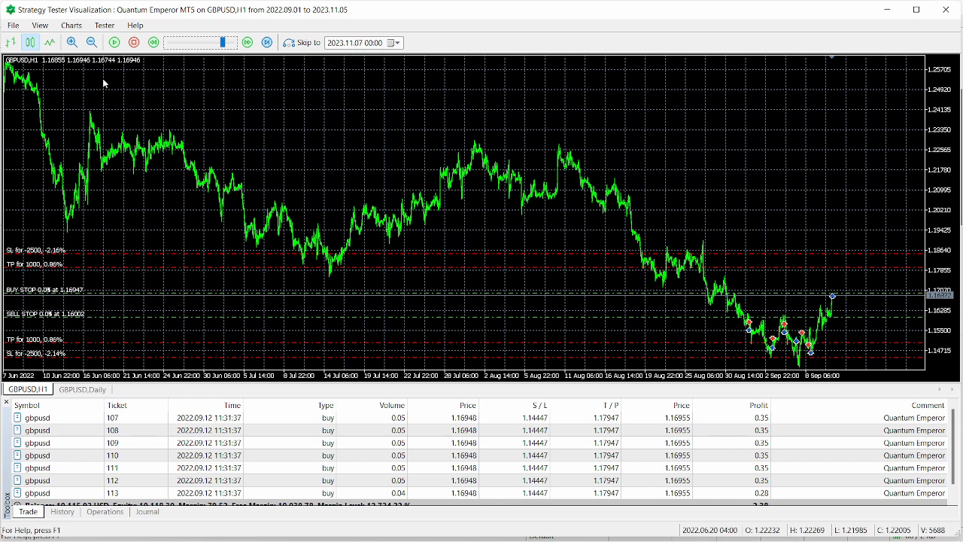
{"action": "left_click", "coordinate": [114, 42]}
{"action": "left_click", "coordinate": [115, 44]}
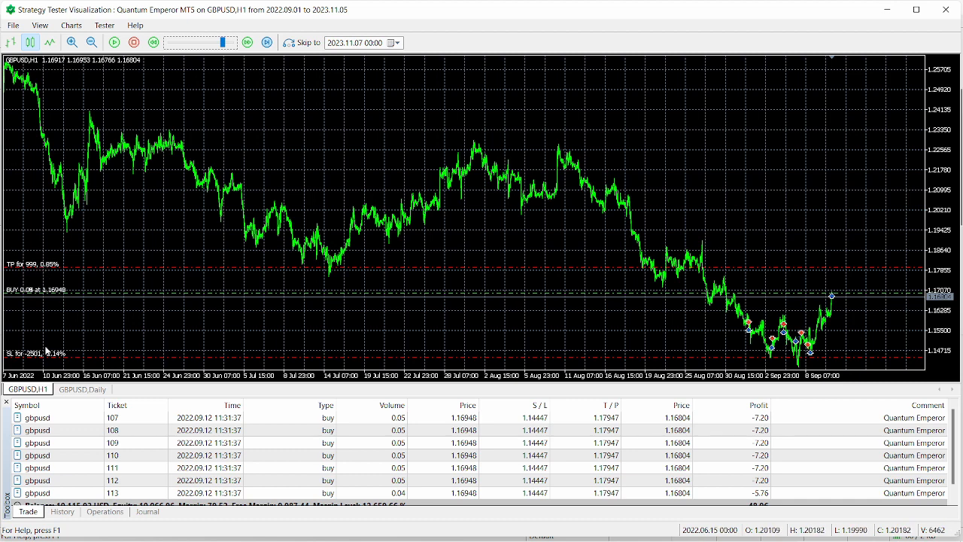
Step: Resume the visual backtest and raise the playback speed to its maximum
{"action": "left_click", "coordinate": [115, 42]}
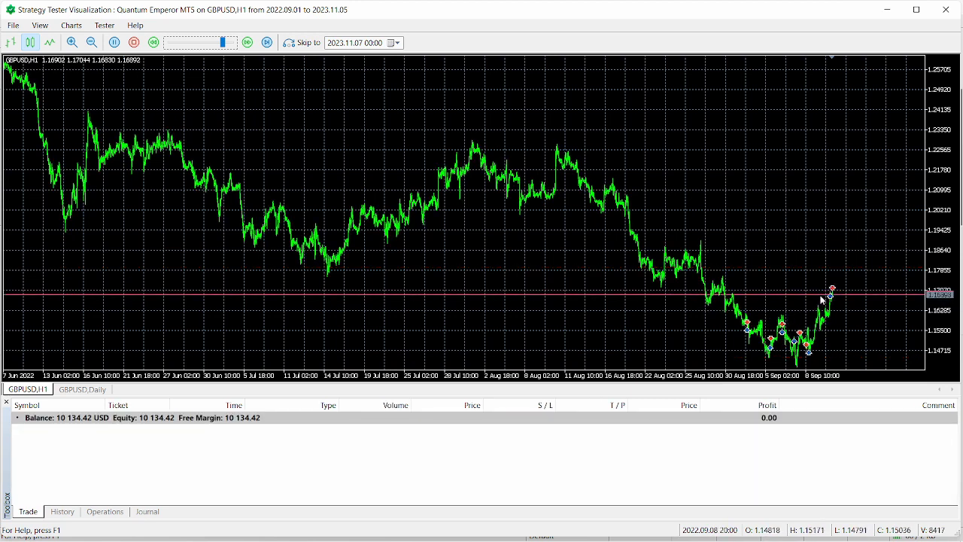
{"action": "mouse_move", "coordinate": [832, 300]}
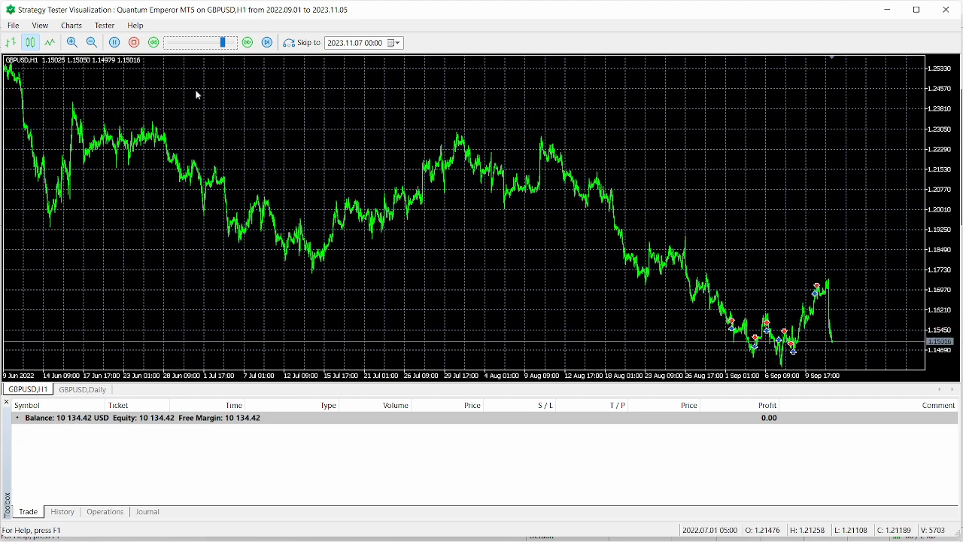
{"action": "left_click_drag", "start_coordinate": [223, 43], "coordinate": [234, 42]}
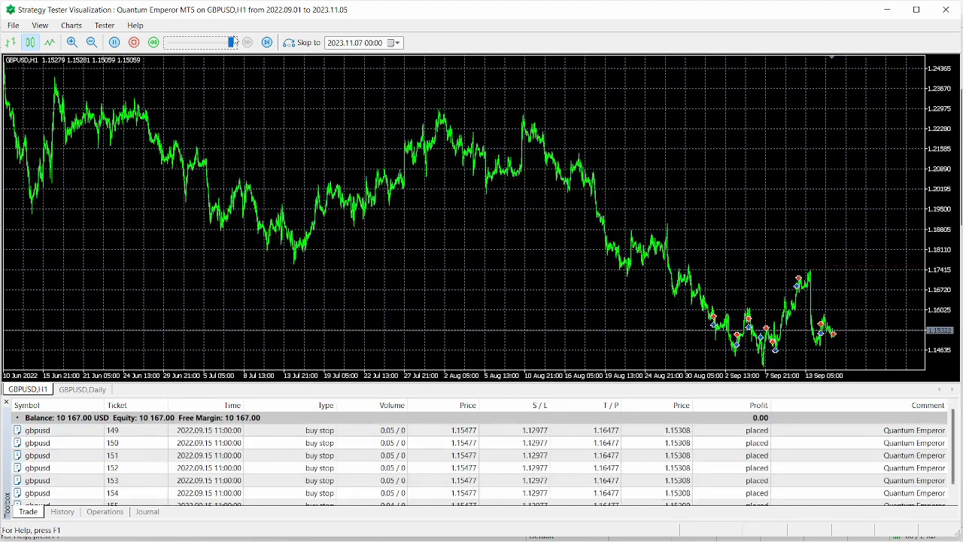